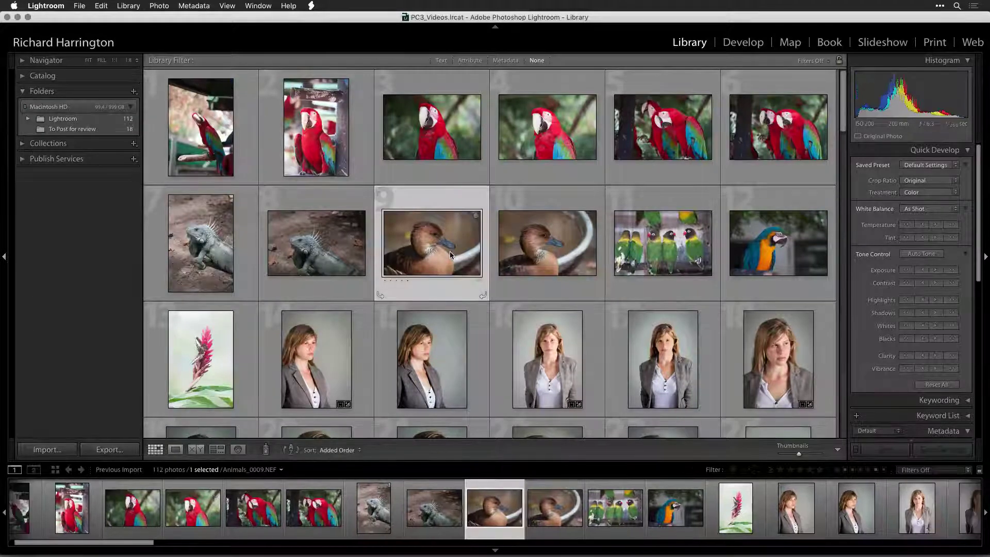
- Send the duck photo Animals_0009 from Lightroom to Photoshop as a smart object
{"action": "left_click", "coordinate": [152, 6]}
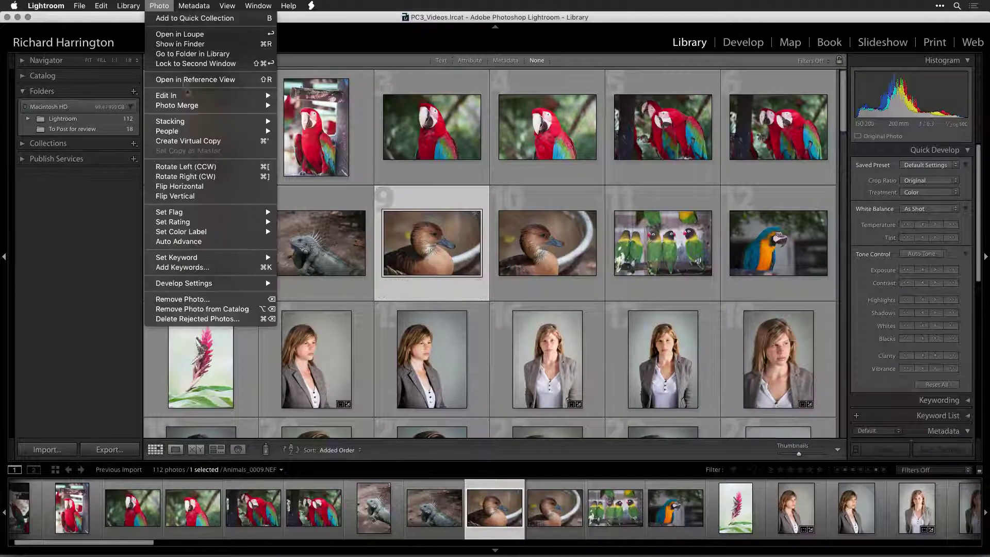
{"action": "mouse_move", "coordinate": [189, 97]}
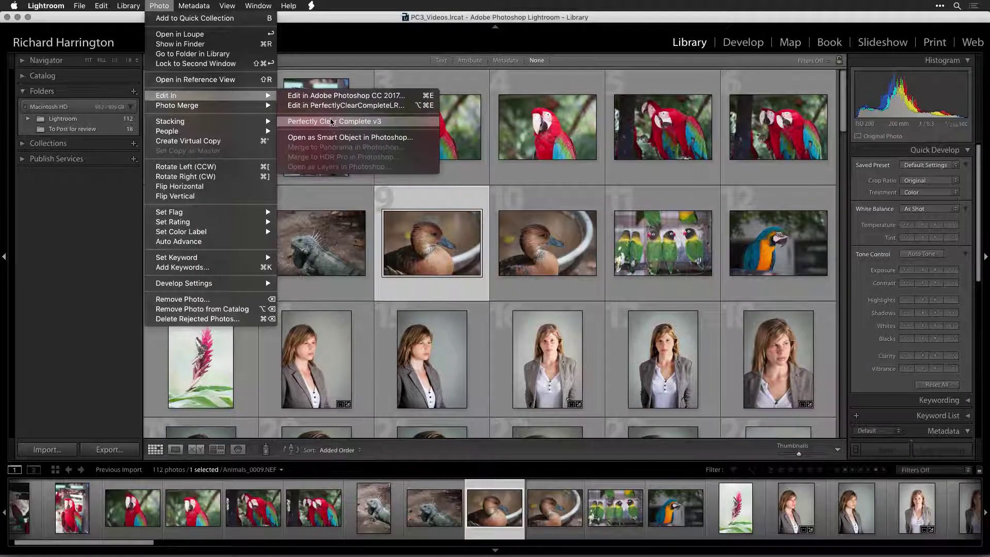
{"action": "left_click", "coordinate": [333, 137]}
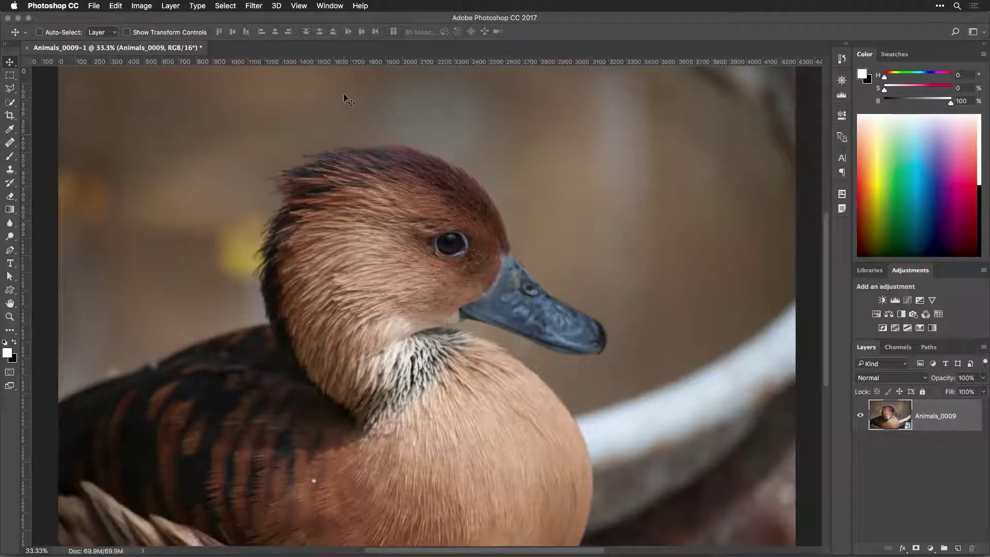
- Apply the Perfectly Clear Complete v3 filter to the duck and add an empty Layer 1
{"action": "left_click", "coordinate": [255, 5]}
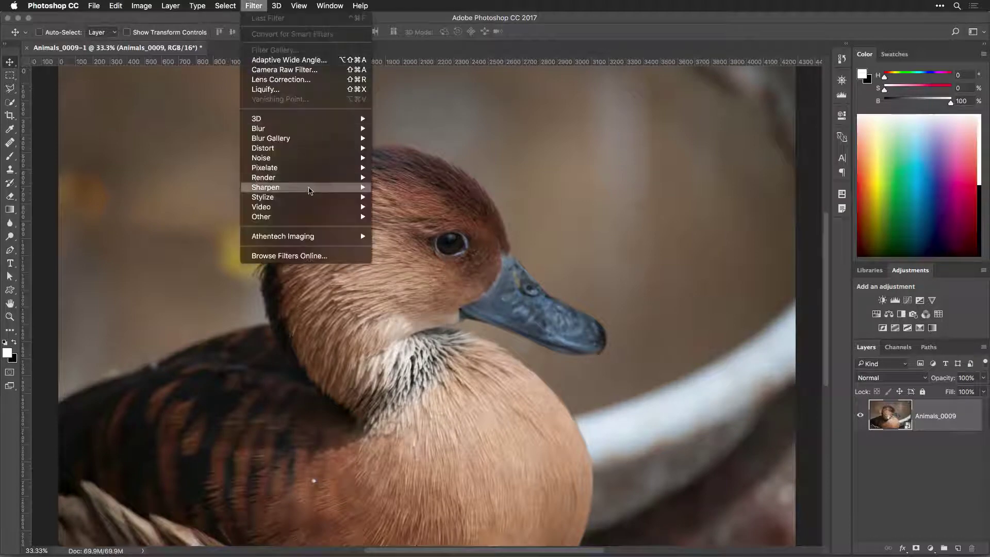
{"action": "mouse_move", "coordinate": [369, 239]}
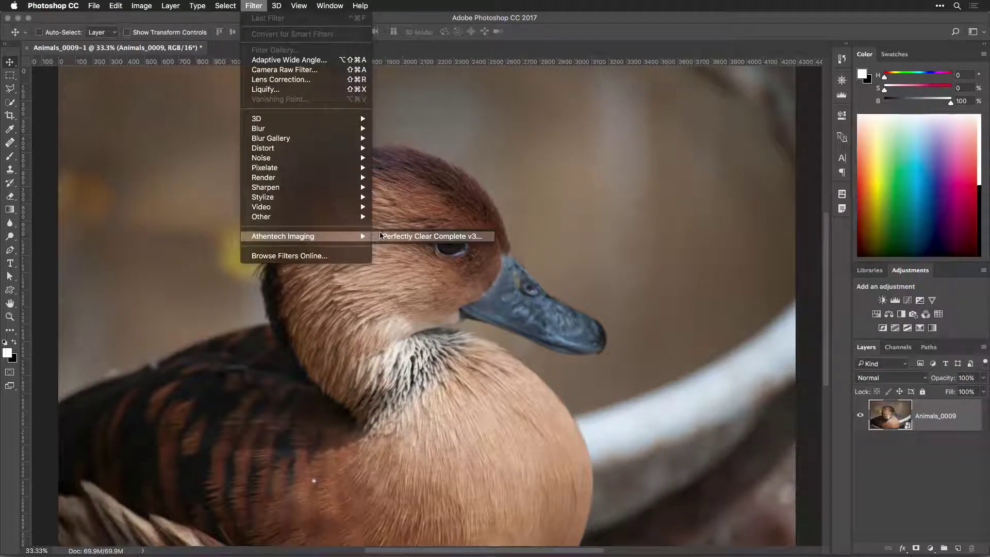
{"action": "left_click", "coordinate": [380, 235]}
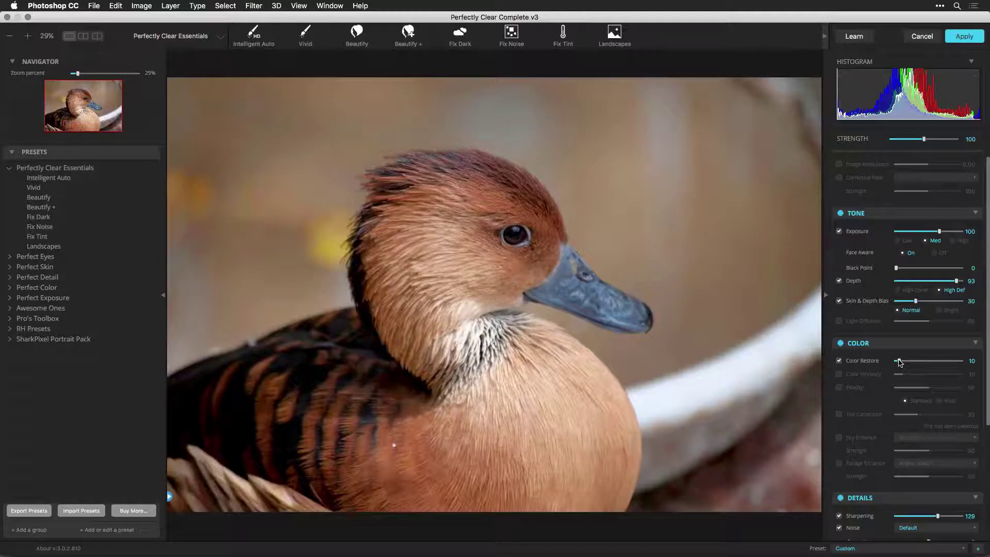
{"action": "left_click", "coordinate": [961, 40]}
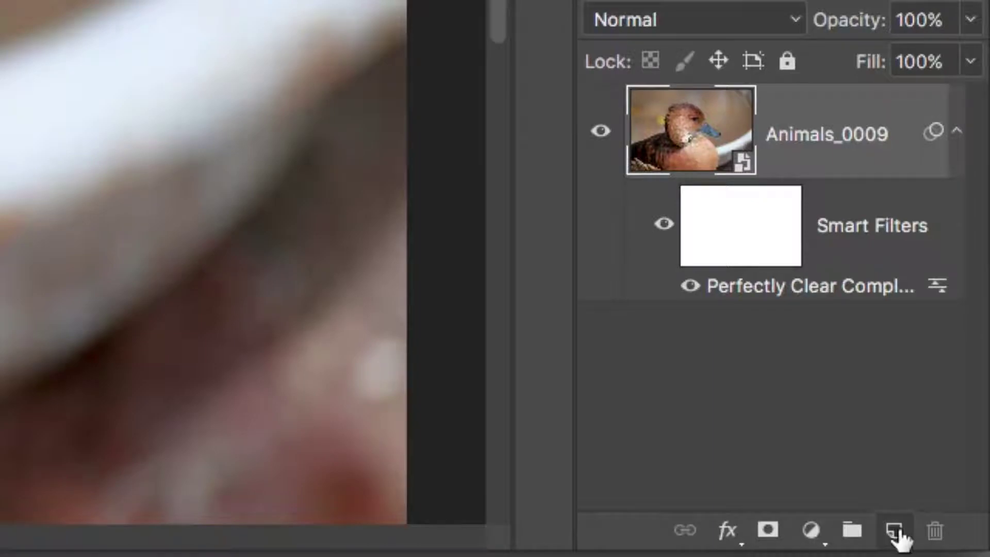
{"action": "left_click", "coordinate": [896, 532]}
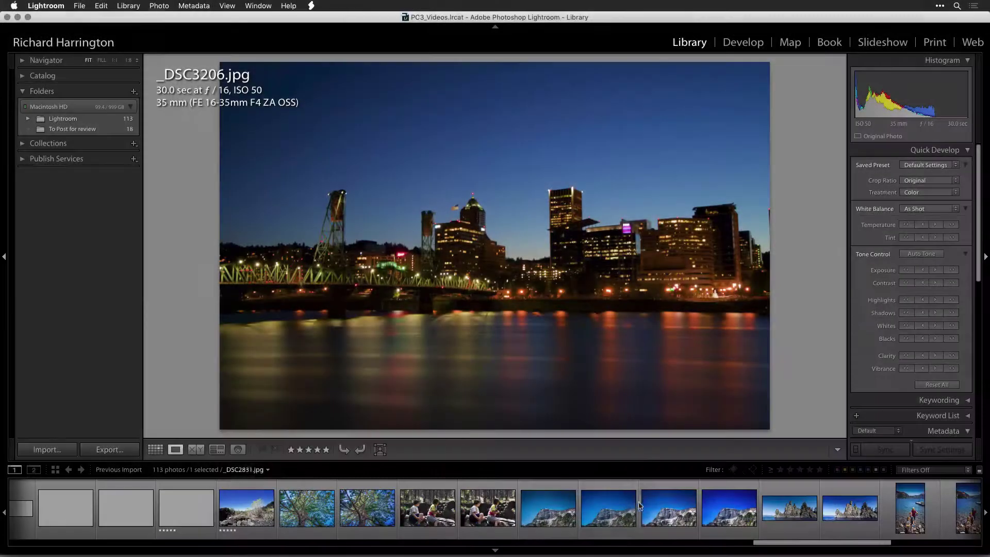
- Open the mountain photo _DSC2395 from Lightroom in Photoshop as a smart object
{"action": "left_click", "coordinate": [615, 516]}
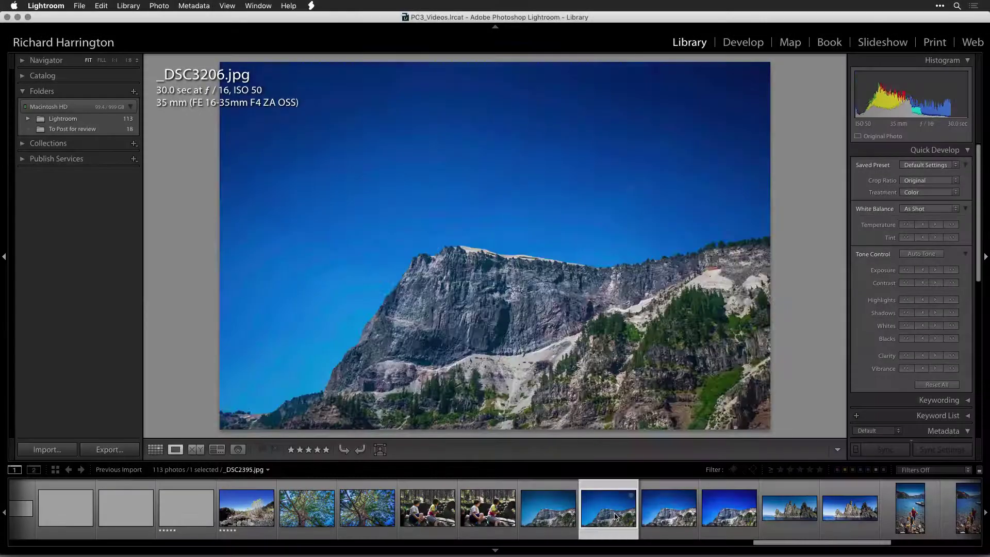
{"action": "left_click", "coordinate": [159, 6]}
{"action": "mouse_move", "coordinate": [189, 100]}
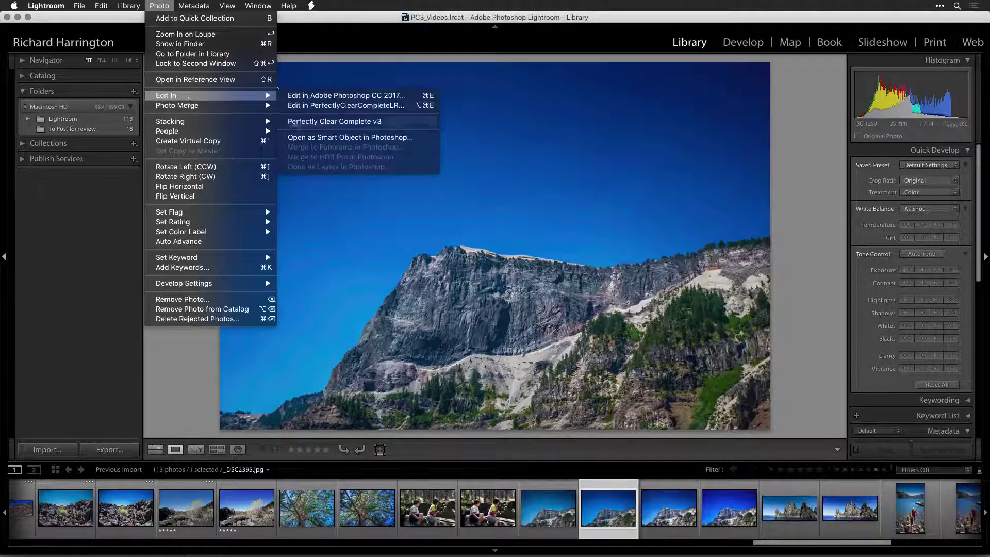
{"action": "left_click", "coordinate": [327, 138]}
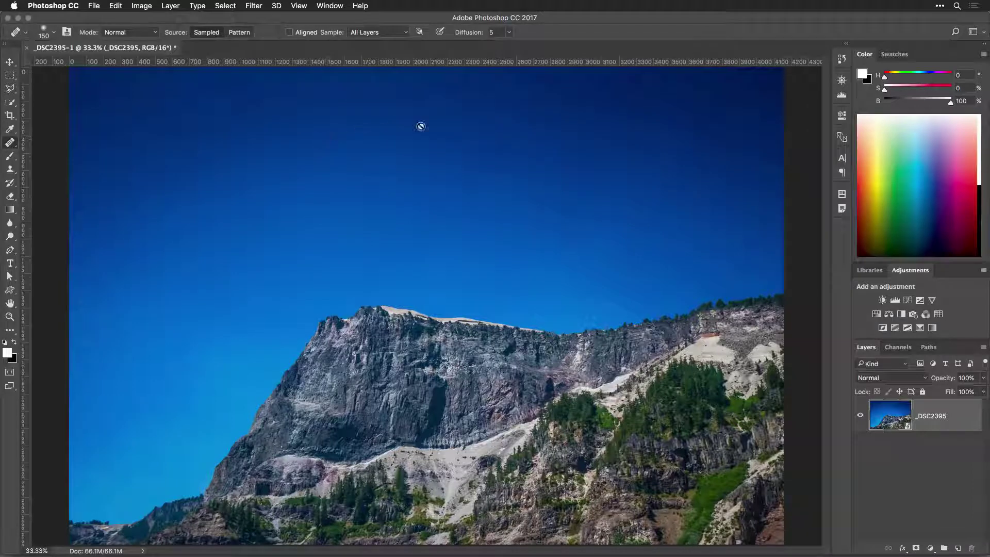
- Run Perfectly Clear Complete v3 on the mountain photo with the Perfect Exposure Dehaze preset
{"action": "left_click", "coordinate": [253, 6]}
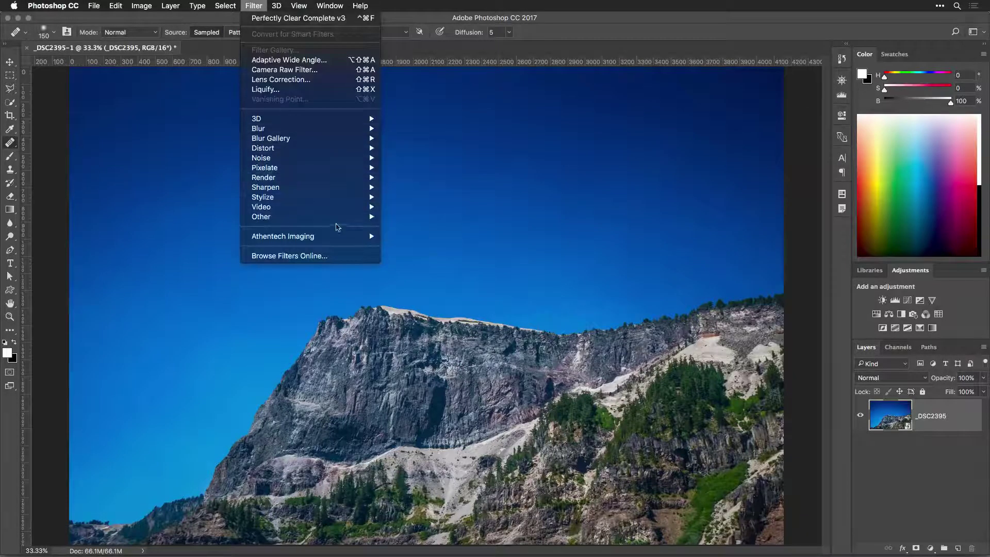
{"action": "mouse_move", "coordinate": [338, 236]}
{"action": "left_click", "coordinate": [397, 236]}
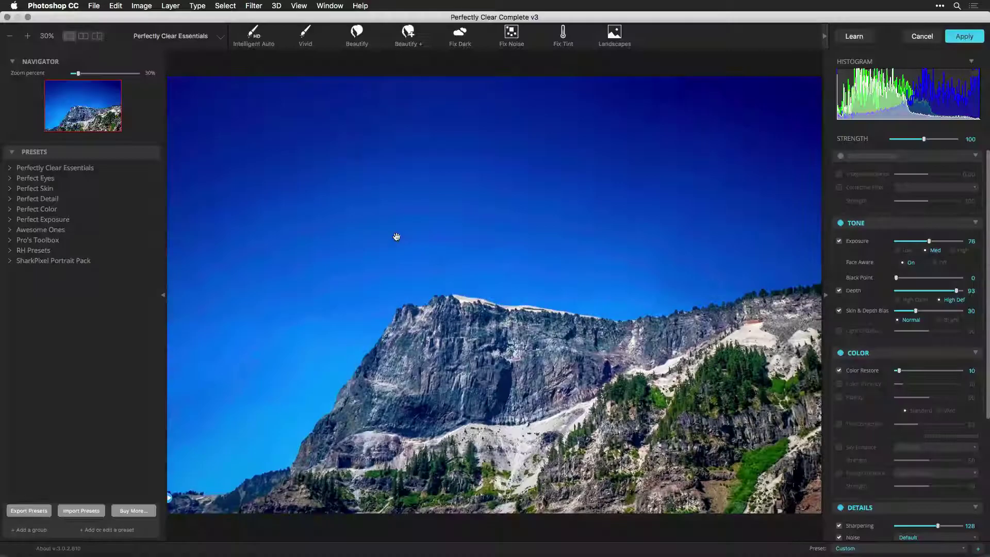
{"action": "left_click", "coordinate": [208, 34]}
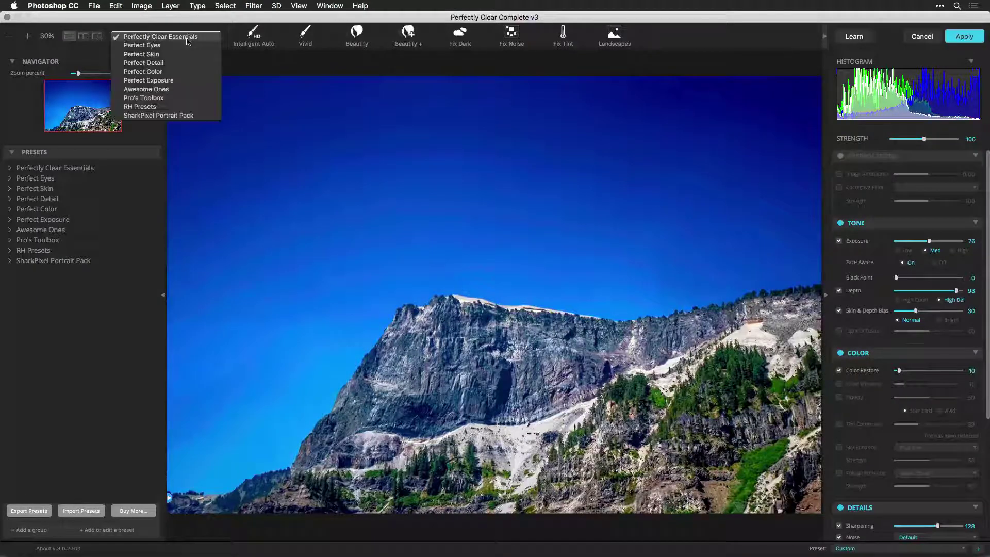
{"action": "left_click", "coordinate": [183, 80]}
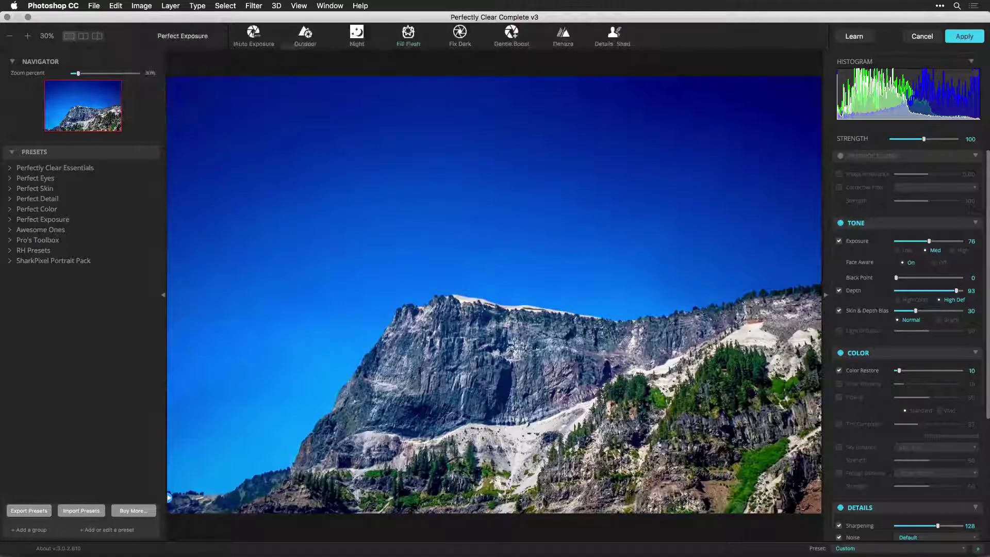
{"action": "left_click", "coordinate": [561, 37]}
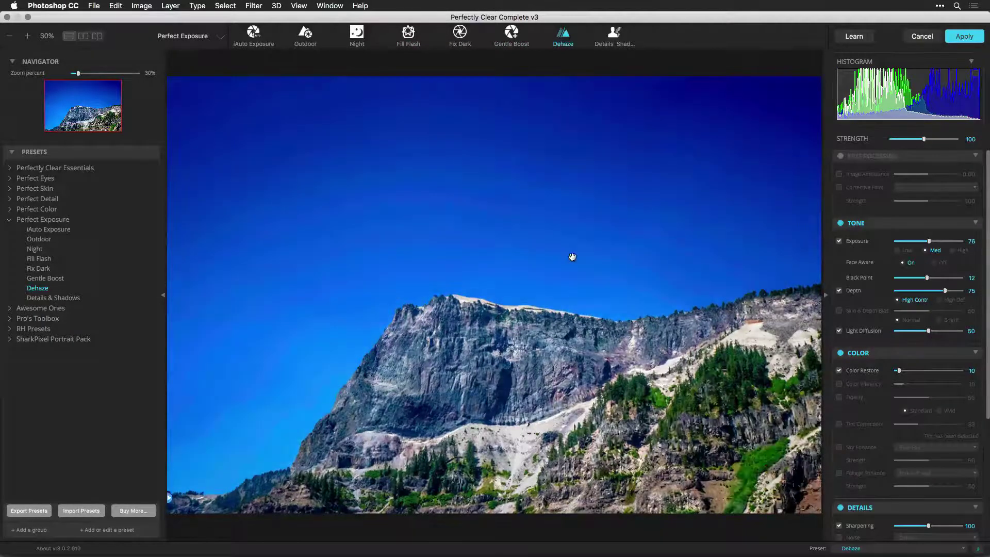
- Enable Fidelity at 10 and Tint Correction at 13
{"action": "left_click", "coordinate": [857, 398]}
{"action": "left_click", "coordinate": [910, 398]}
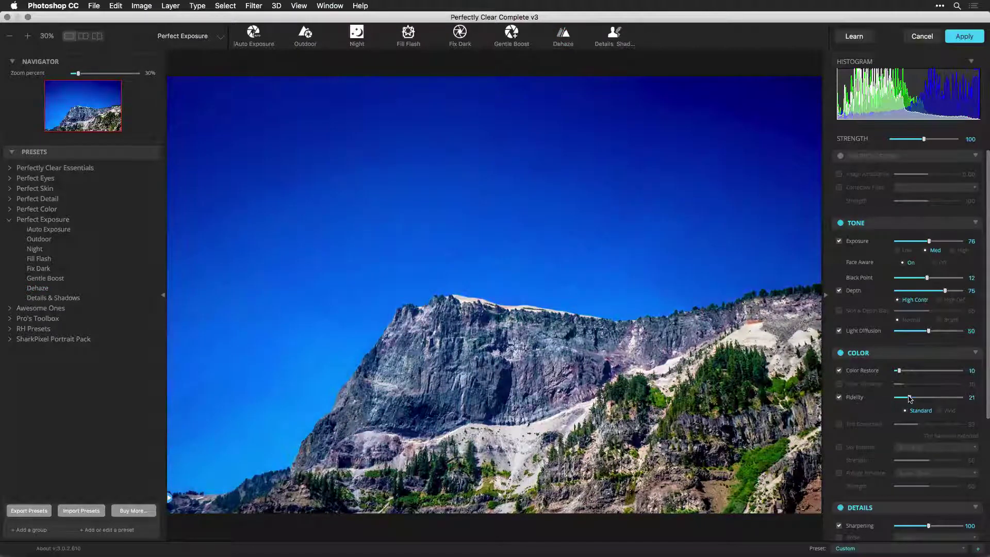
{"action": "left_click_drag", "start_coordinate": [909, 399], "coordinate": [901, 398]}
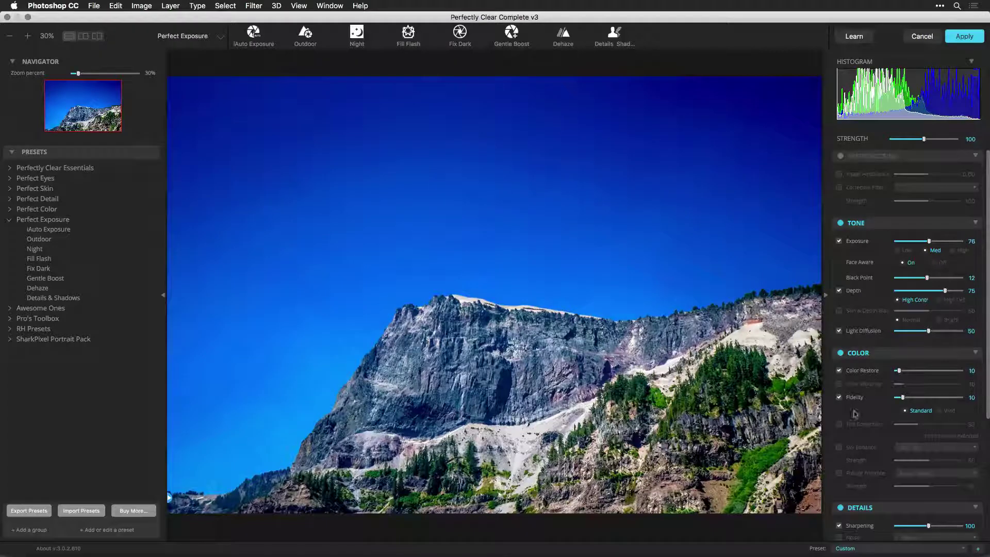
{"action": "left_click", "coordinate": [842, 425]}
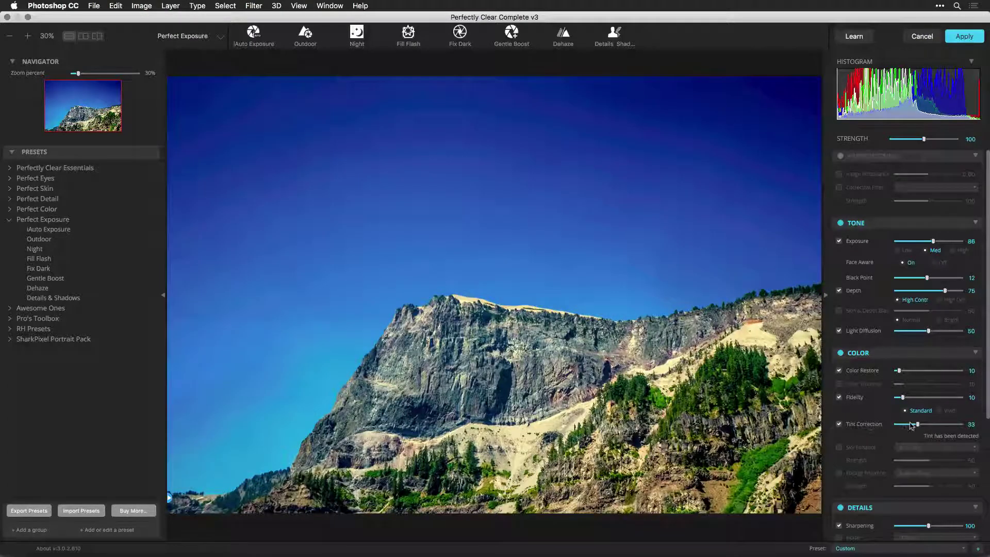
{"action": "left_click_drag", "start_coordinate": [917, 424], "coordinate": [904, 424]}
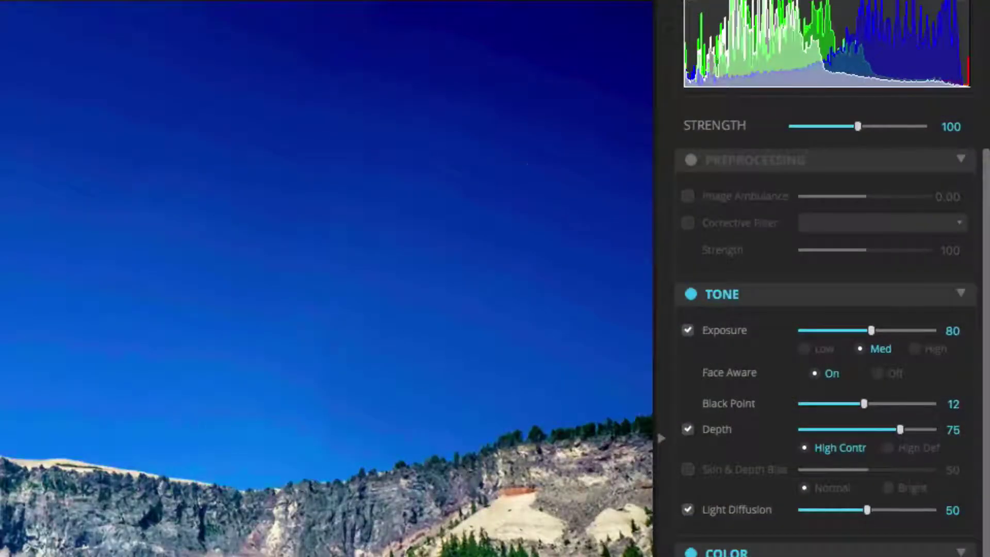
{"action": "scroll", "coordinate": [761, 528], "scroll_direction": "down", "scroll_amount": 5}
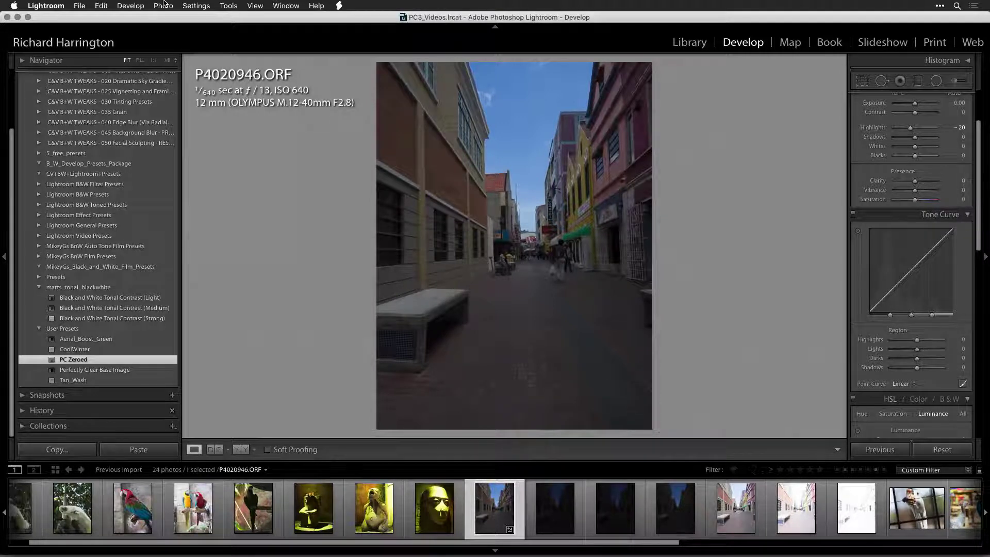
- Bring up the Photo > Edit In options for street photo P4020946.ORF in Develop
{"action": "left_click", "coordinate": [164, 5]}
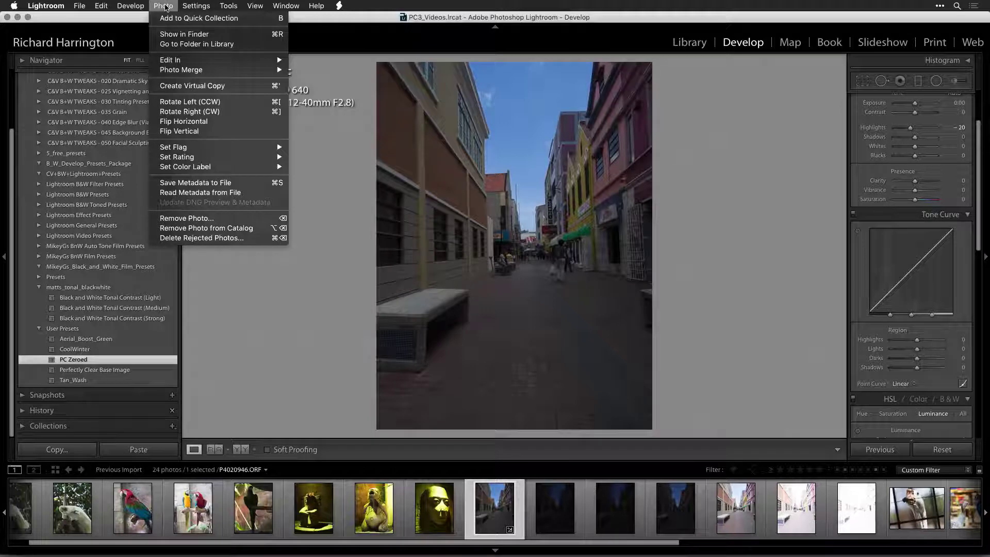
{"action": "mouse_move", "coordinate": [182, 58]}
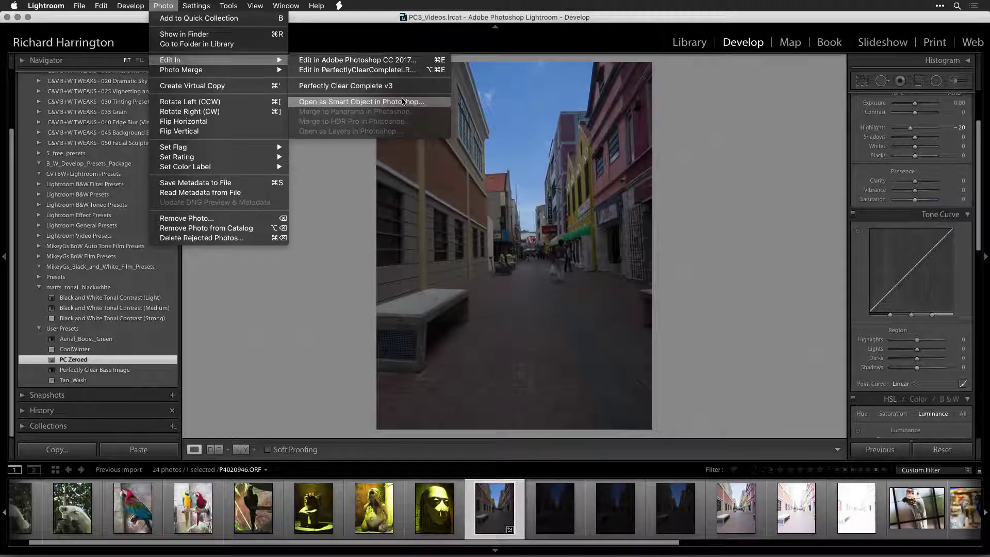
- Open street photo P4020946 in Photoshop as a smart object, creating document P4020946-1
{"action": "left_click", "coordinate": [403, 101]}
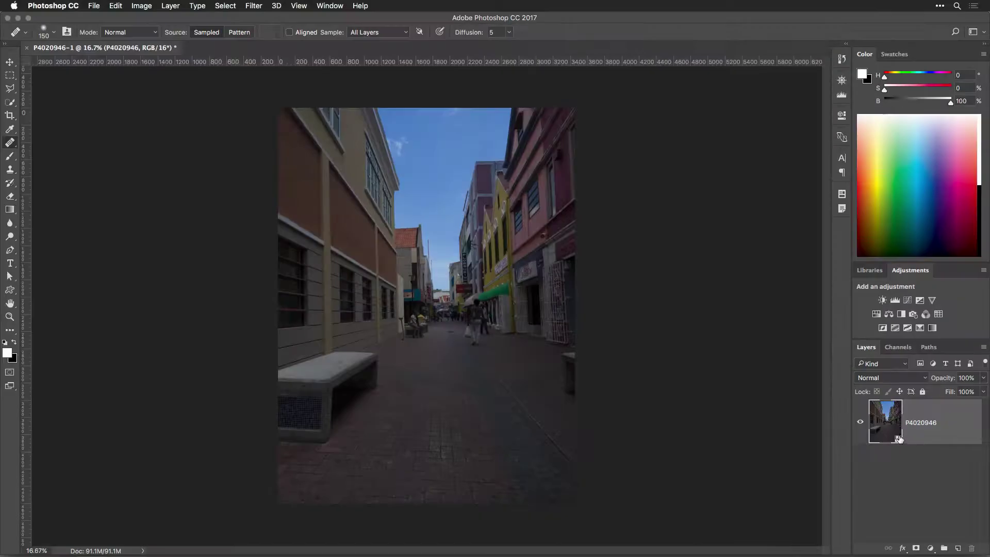
- Apply Camera Raw Upright Level, Vertical and Full corrections to straighten the street photo
{"action": "double_click", "coordinate": [900, 436]}
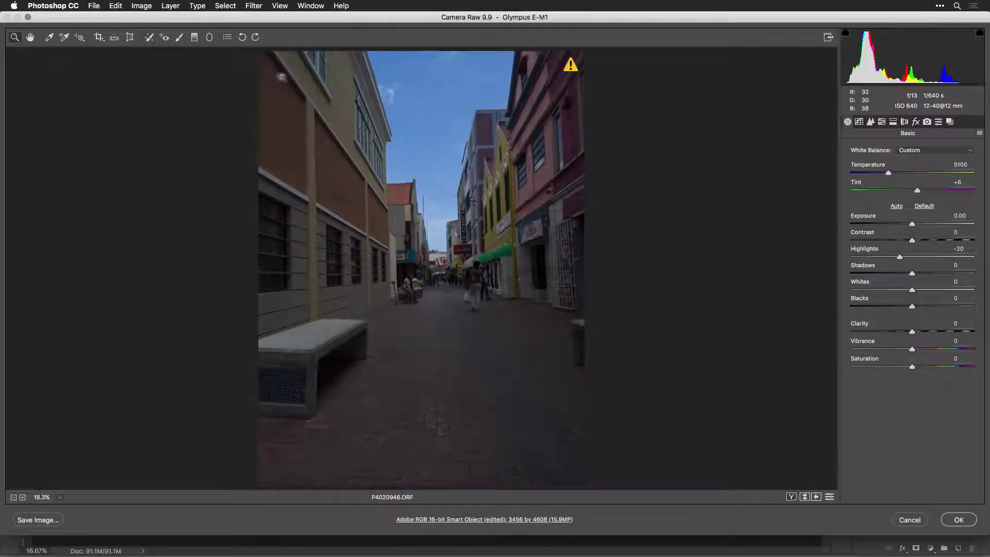
{"action": "left_click", "coordinate": [129, 38]}
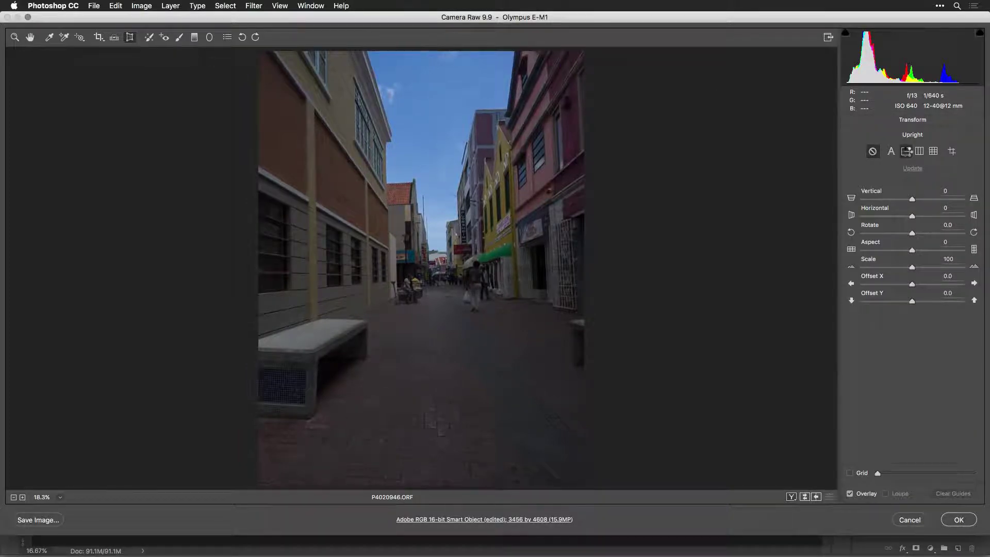
{"action": "left_click", "coordinate": [906, 152]}
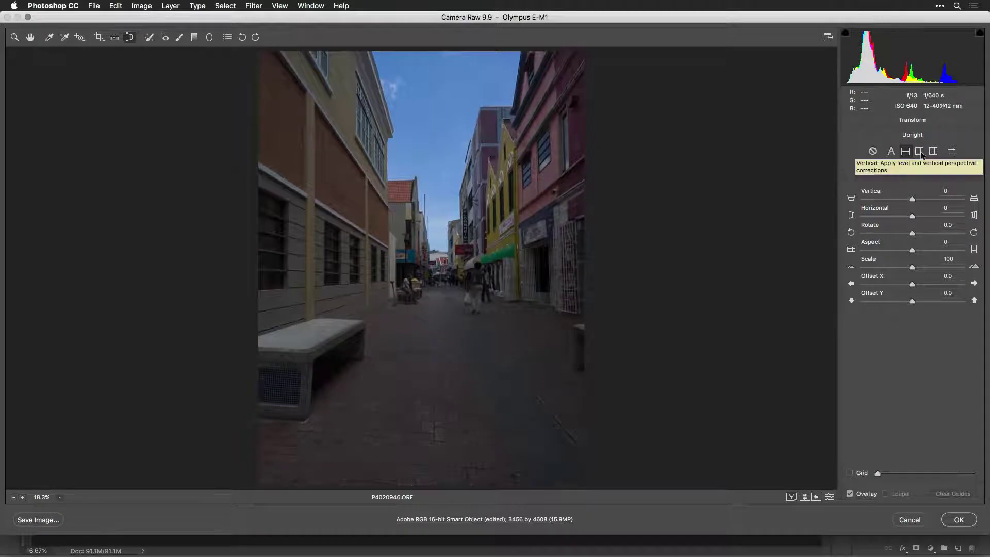
{"action": "left_click", "coordinate": [920, 153]}
{"action": "left_click", "coordinate": [933, 153]}
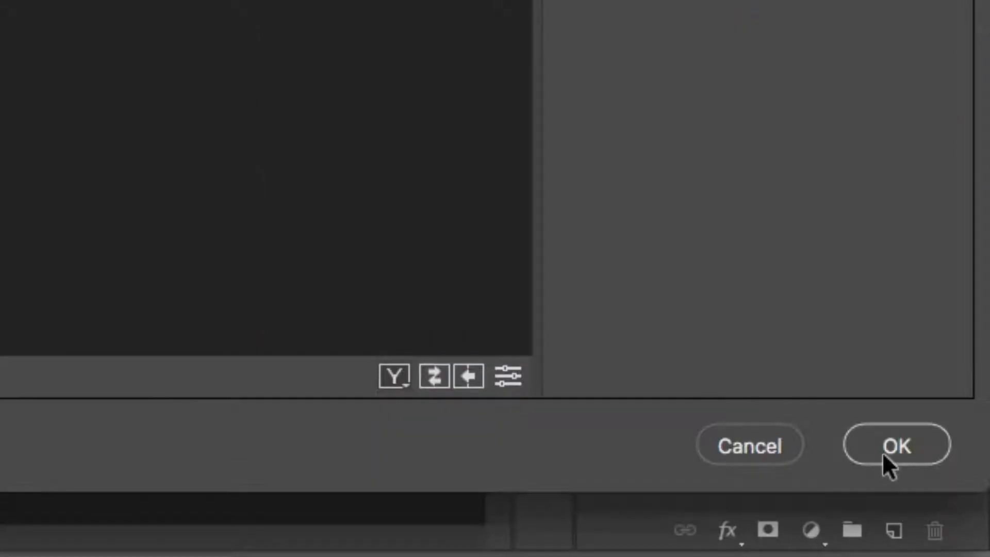
{"action": "left_click", "coordinate": [880, 452]}
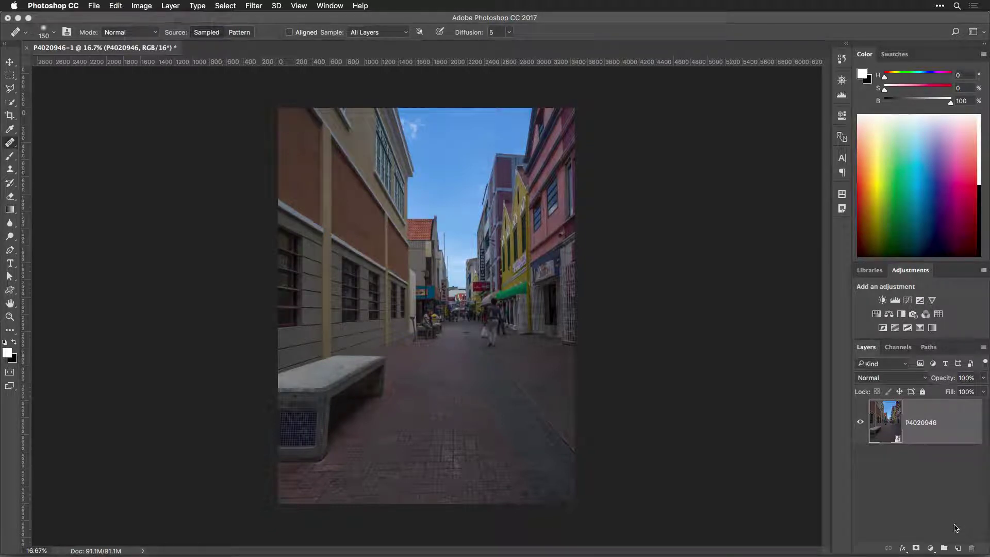
- Launch Athentech Imaging's Perfectly Clear Complete v3 filter on the street photo
{"action": "left_click", "coordinate": [253, 6]}
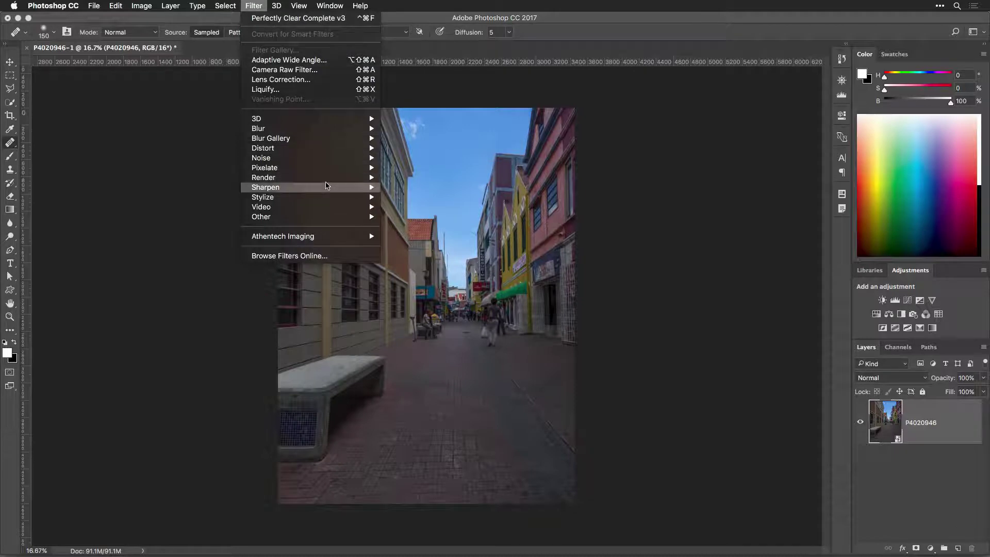
{"action": "mouse_move", "coordinate": [351, 237]}
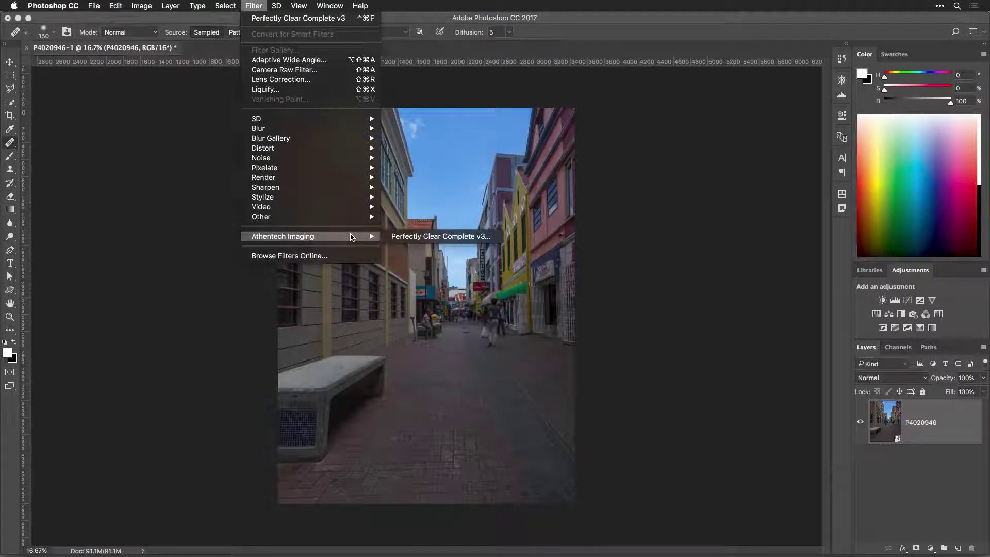
{"action": "left_click", "coordinate": [403, 238]}
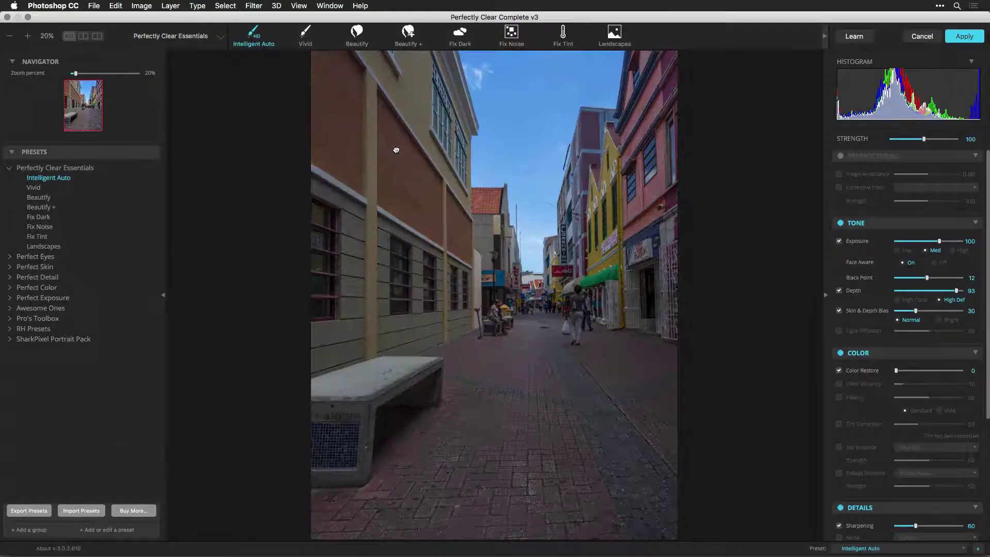
- Choose the Vivid preset, set Color Restore to 30, and lower Color Vibrancy to 29
{"action": "left_click", "coordinate": [304, 41]}
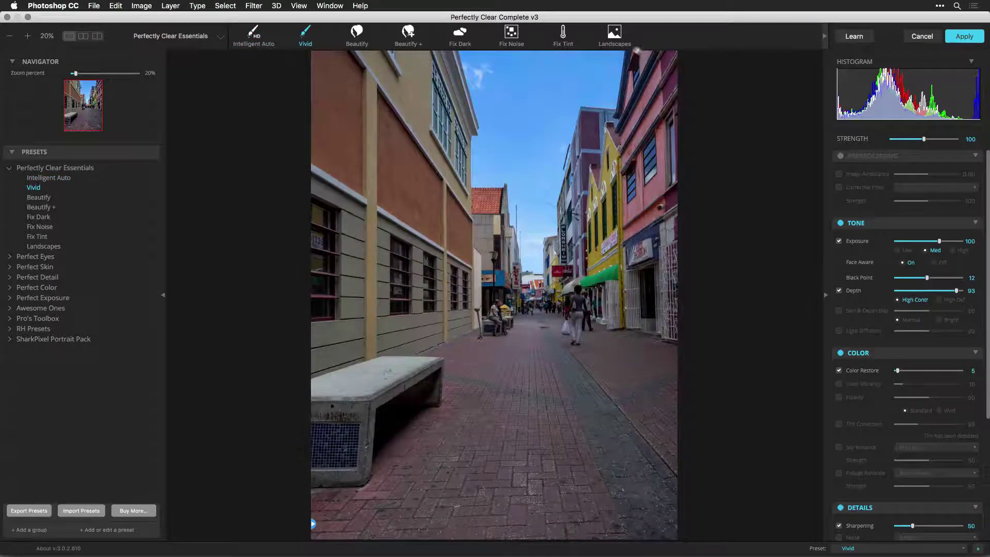
{"action": "left_click", "coordinate": [619, 36]}
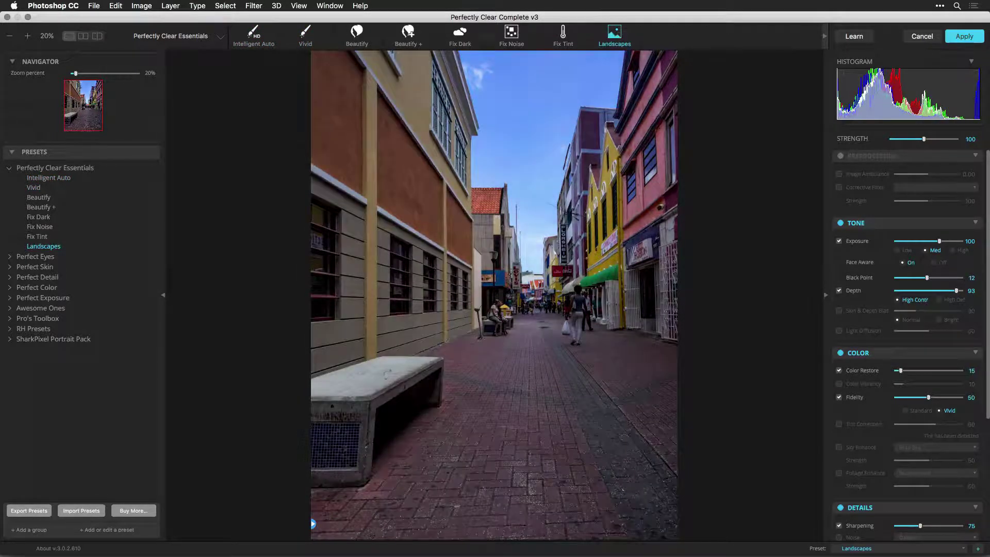
{"action": "left_click", "coordinate": [308, 38]}
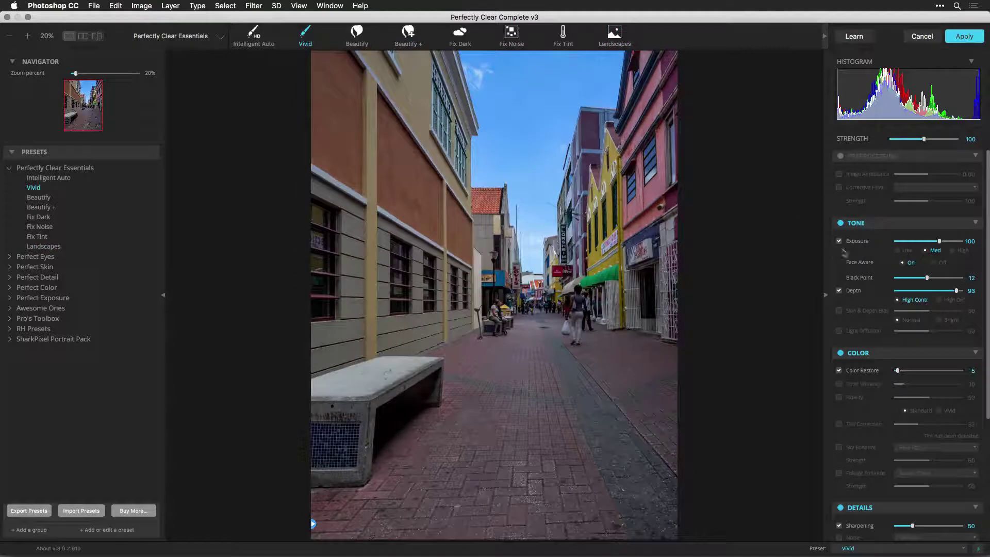
{"action": "left_click", "coordinate": [907, 371]}
{"action": "left_click_drag", "start_coordinate": [906, 371], "coordinate": [934, 384]}
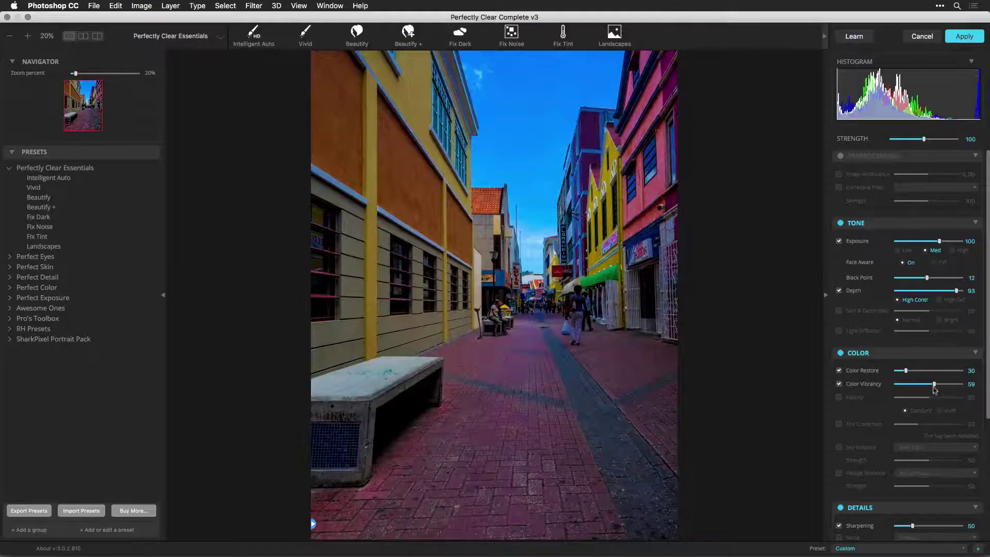
{"action": "left_click_drag", "start_coordinate": [934, 384], "coordinate": [915, 385]}
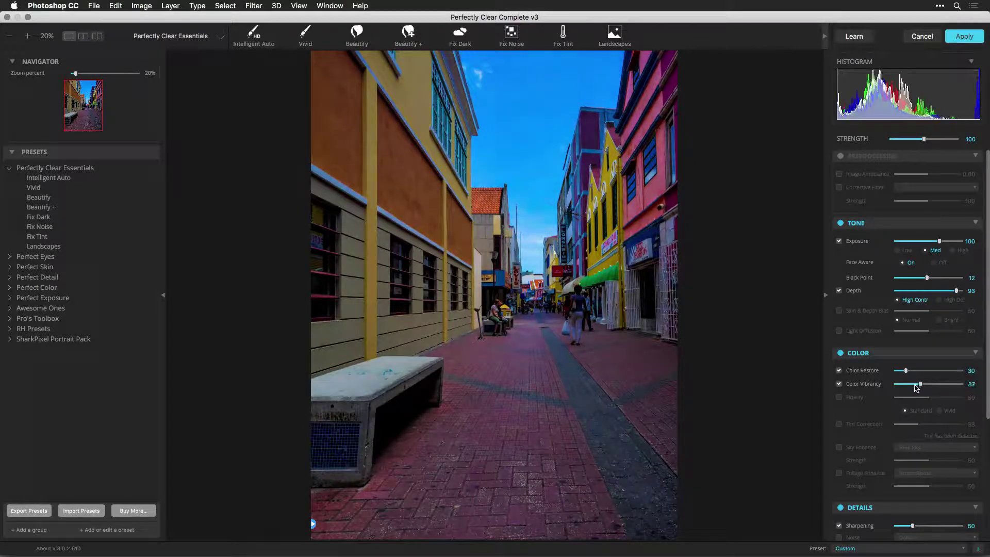
- Enable Fidelity in Vivid mode at 11 and turn on Tint Correction
{"action": "left_click", "coordinate": [866, 398]}
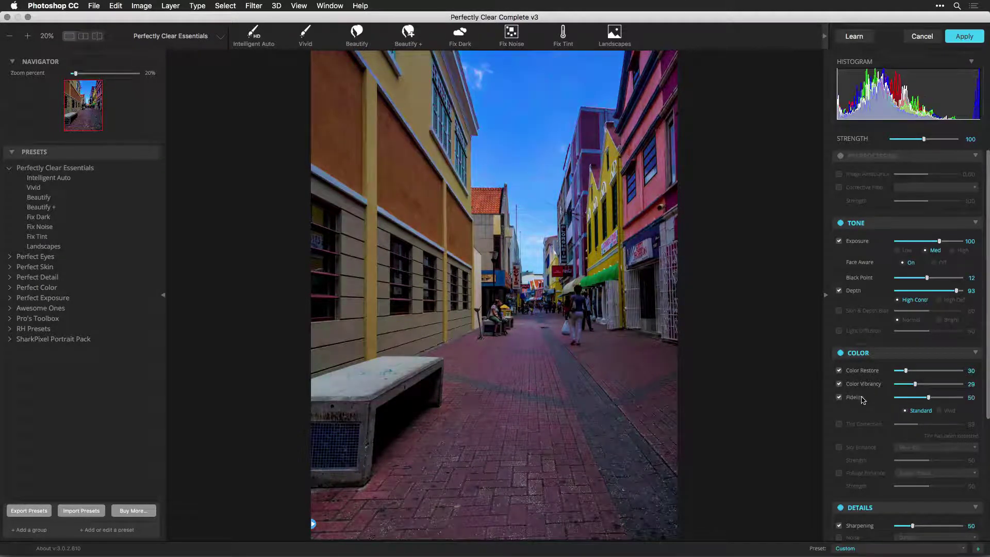
{"action": "left_click", "coordinate": [951, 411]}
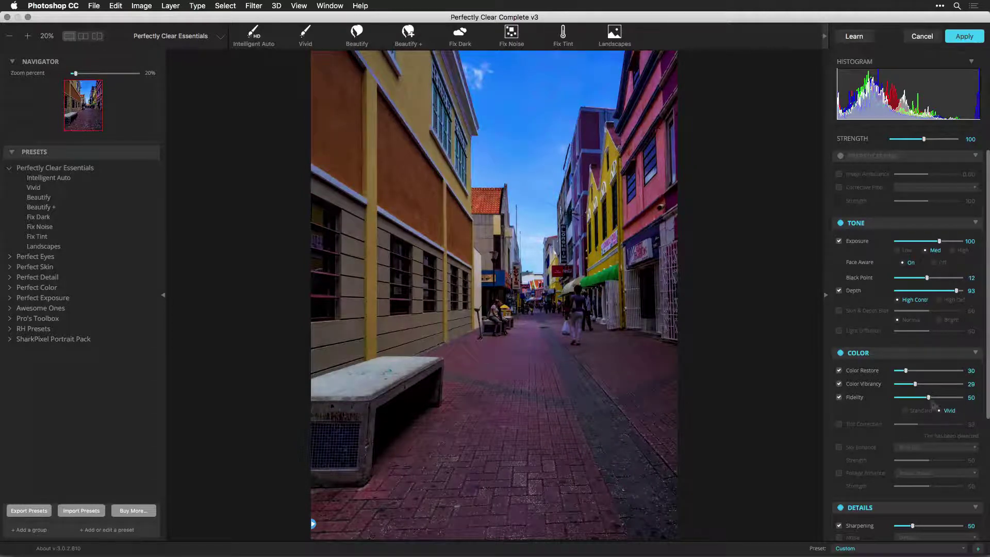
{"action": "left_click", "coordinate": [910, 398]}
{"action": "left_click_drag", "start_coordinate": [910, 398], "coordinate": [903, 398]}
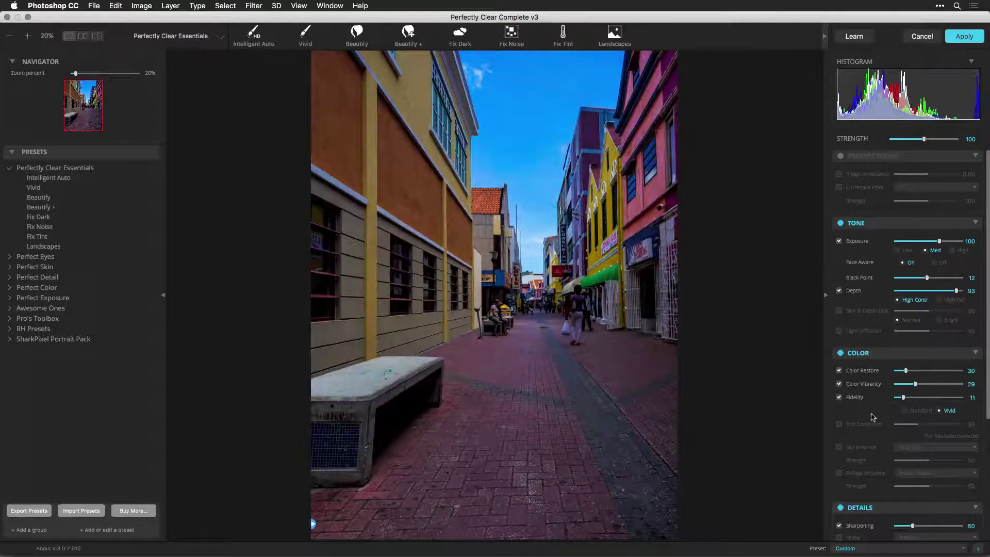
{"action": "left_click", "coordinate": [866, 424]}
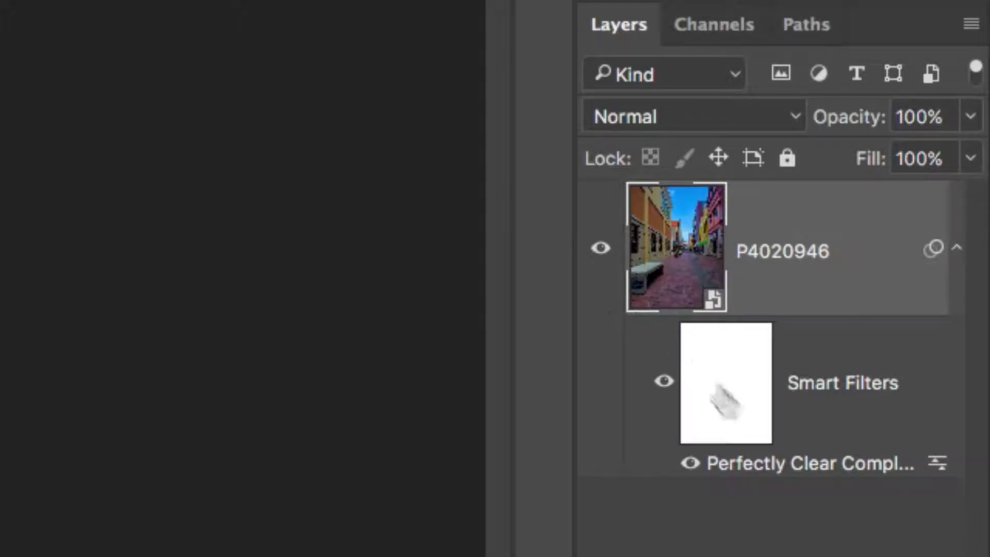
- Reopen the Perfectly Clear smart filter and collapse the COLOR and TONE sections
{"action": "double_click", "coordinate": [753, 470]}
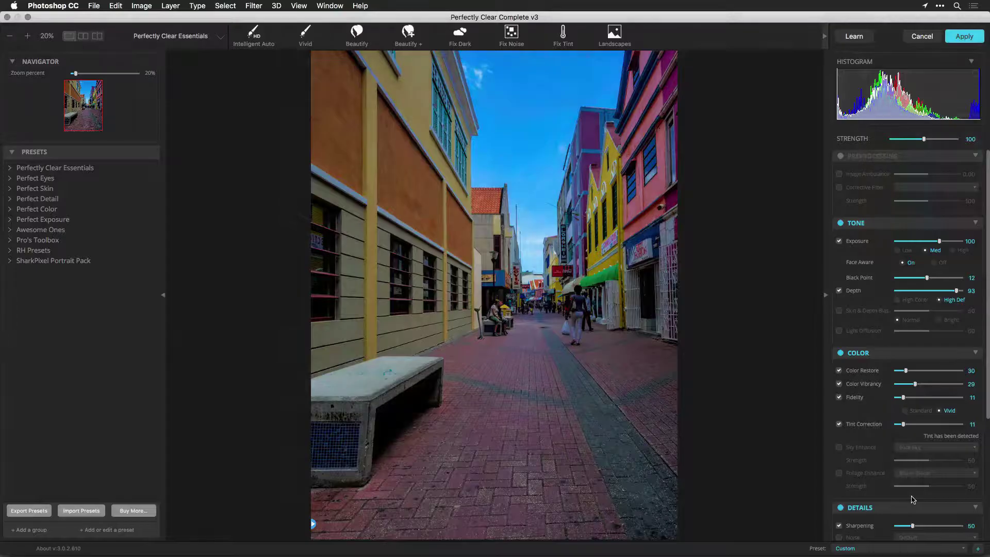
{"action": "left_click", "coordinate": [881, 352]}
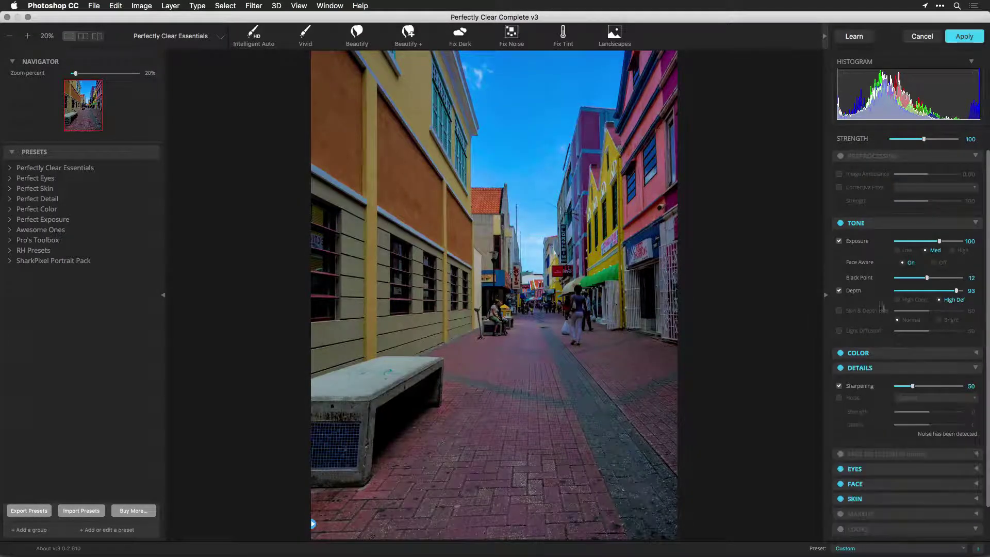
{"action": "left_click", "coordinate": [873, 225]}
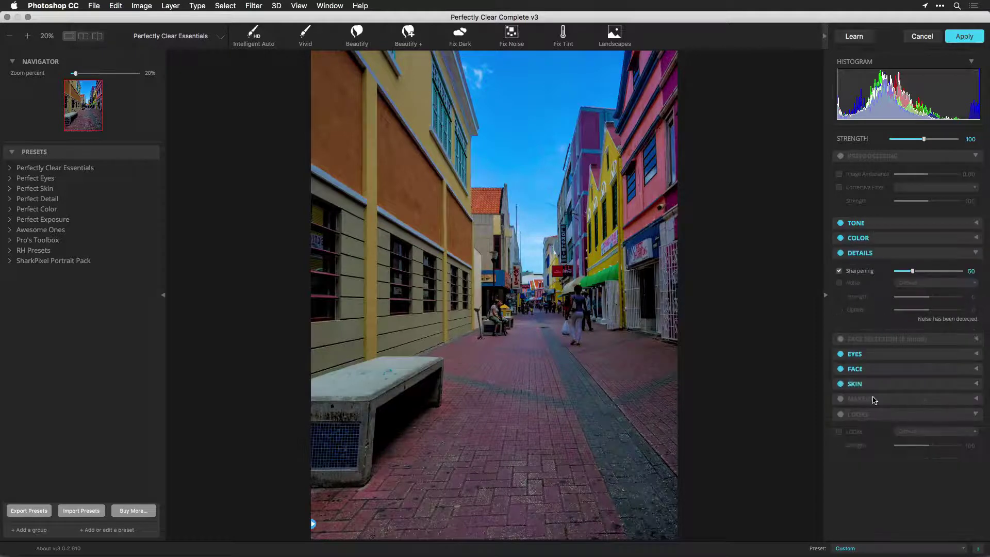
- Try the Pop Film look at strength 52, then switch LOOKS back off
{"action": "left_click", "coordinate": [840, 414]}
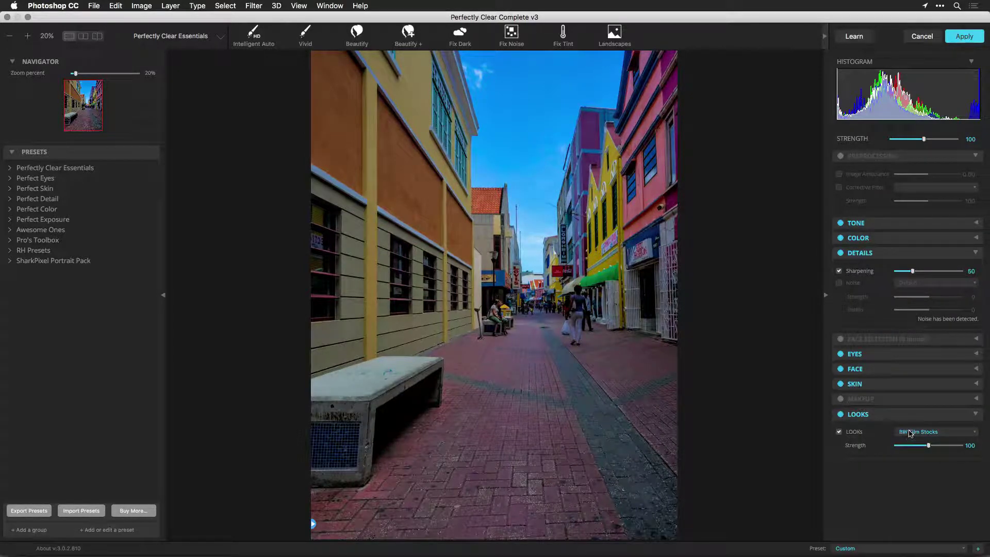
{"action": "left_click", "coordinate": [905, 433]}
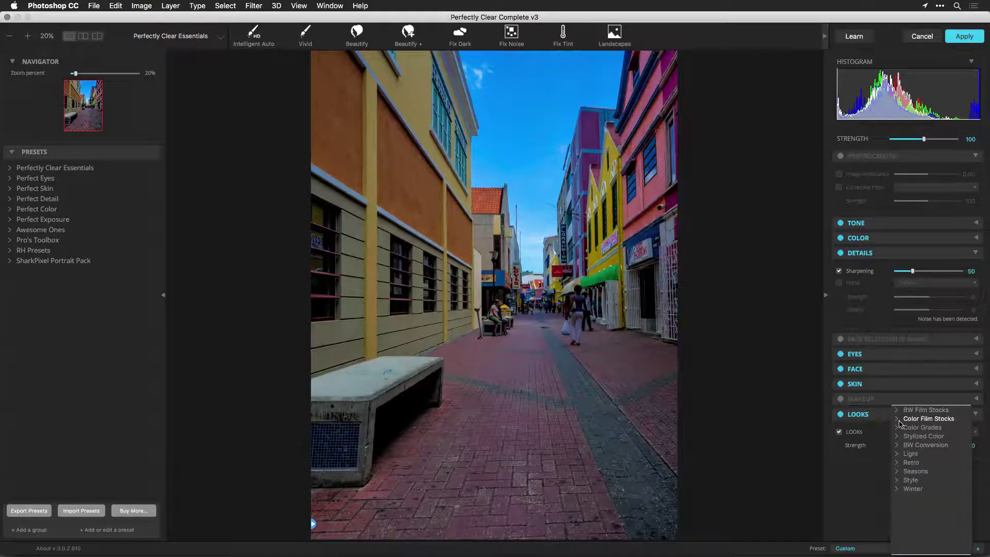
{"action": "left_click", "coordinate": [901, 419]}
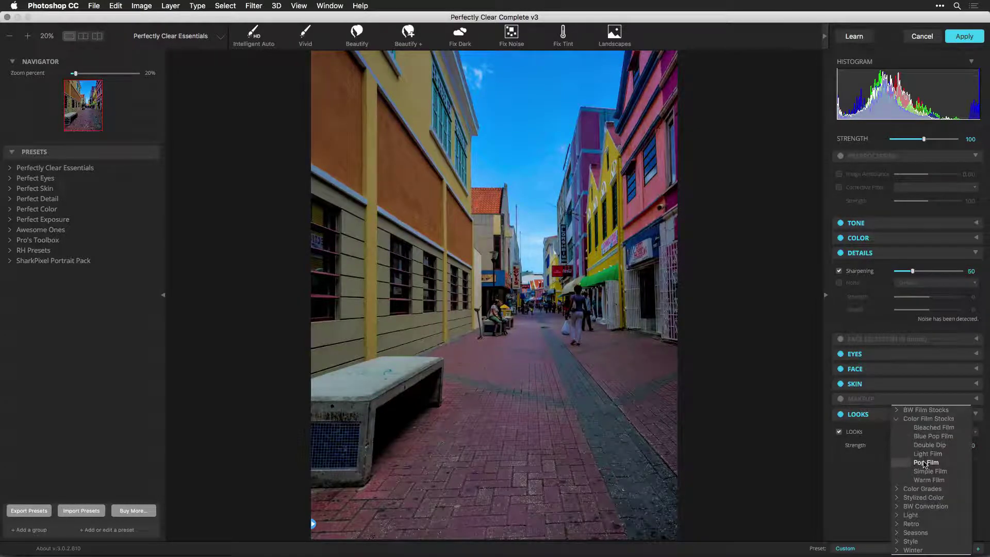
{"action": "left_click", "coordinate": [925, 462]}
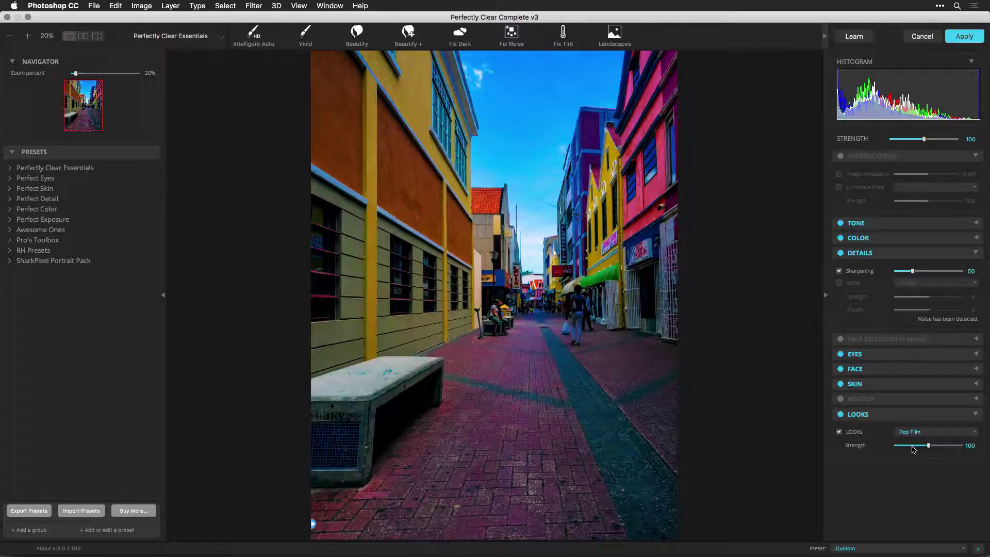
{"action": "mouse_move", "coordinate": [915, 446]}
{"action": "left_mouse_down"}
{"action": "mouse_move", "coordinate": [903, 446]}
{"action": "mouse_move", "coordinate": [912, 445]}
{"action": "left_mouse_up"}
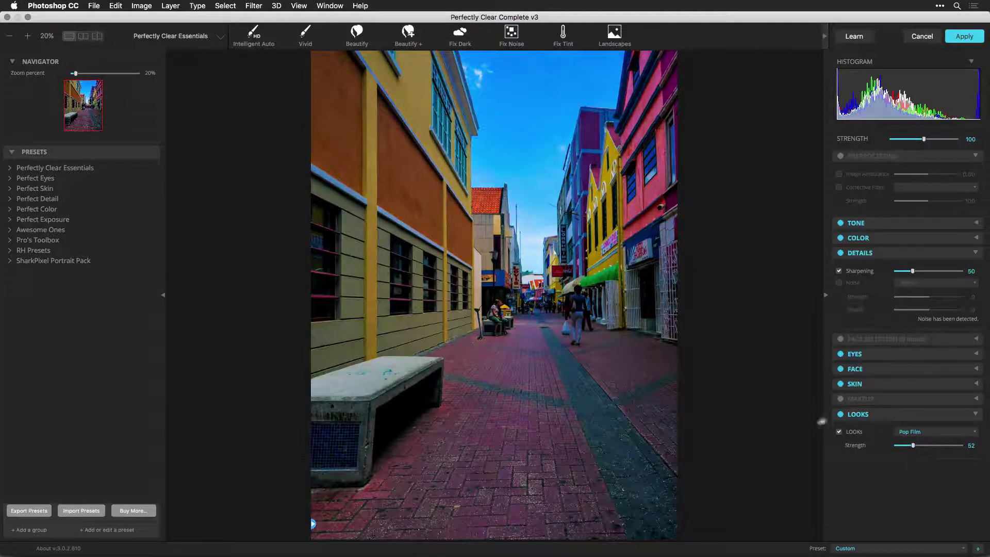
{"action": "left_click", "coordinate": [868, 415]}
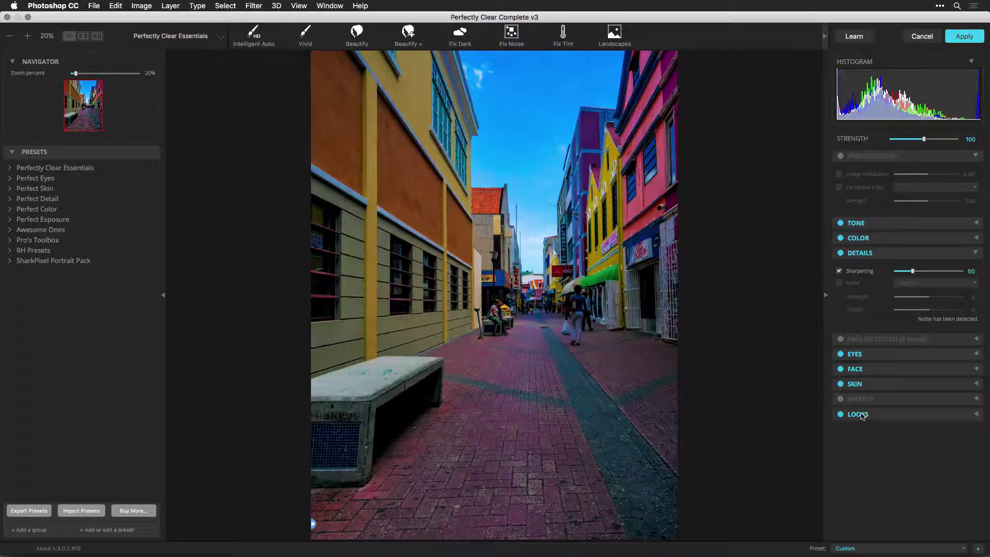
{"action": "left_click", "coordinate": [862, 415]}
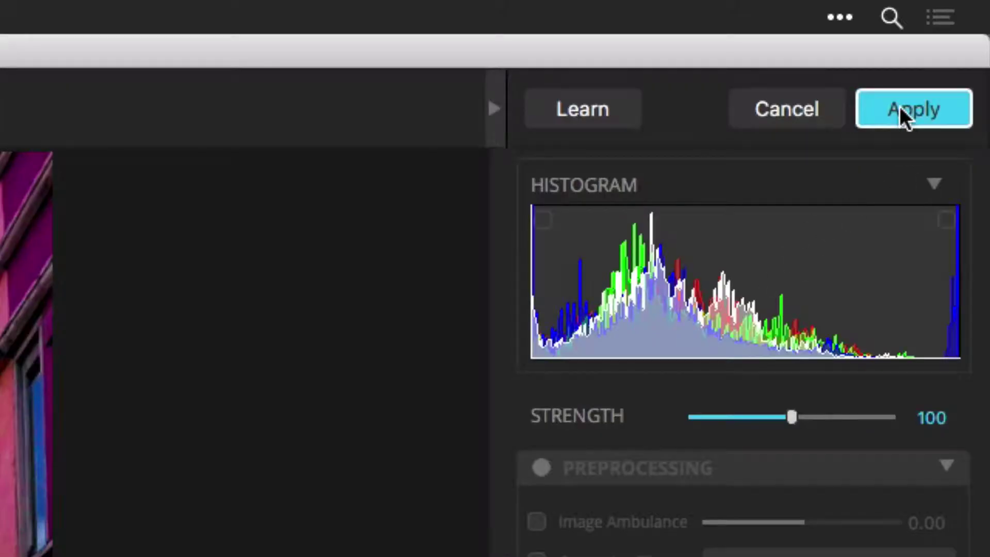
- Apply the filter, save the photo as P4020946-Edit.tif, and return to Lightroom
{"action": "left_click", "coordinate": [899, 108]}
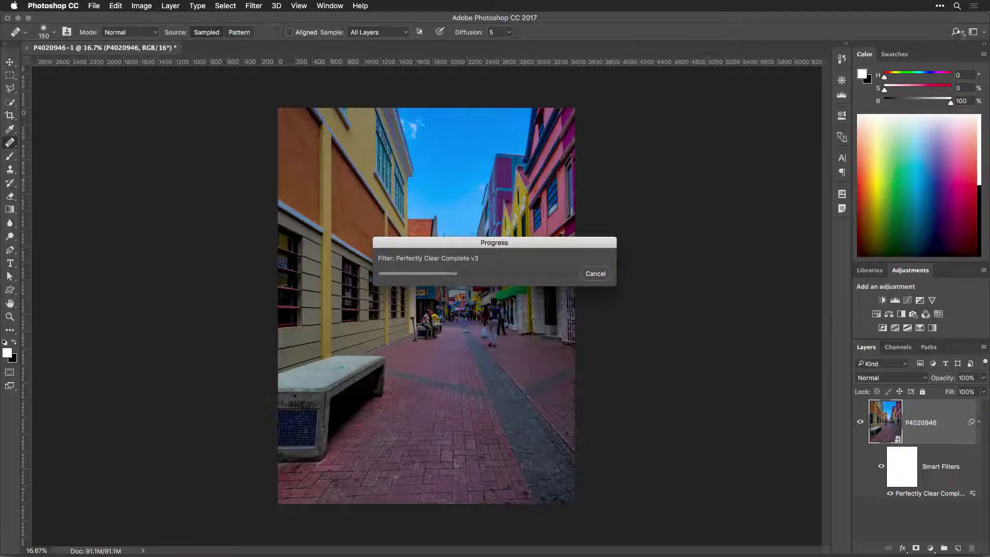
{"action": "key", "text": "super+w"}
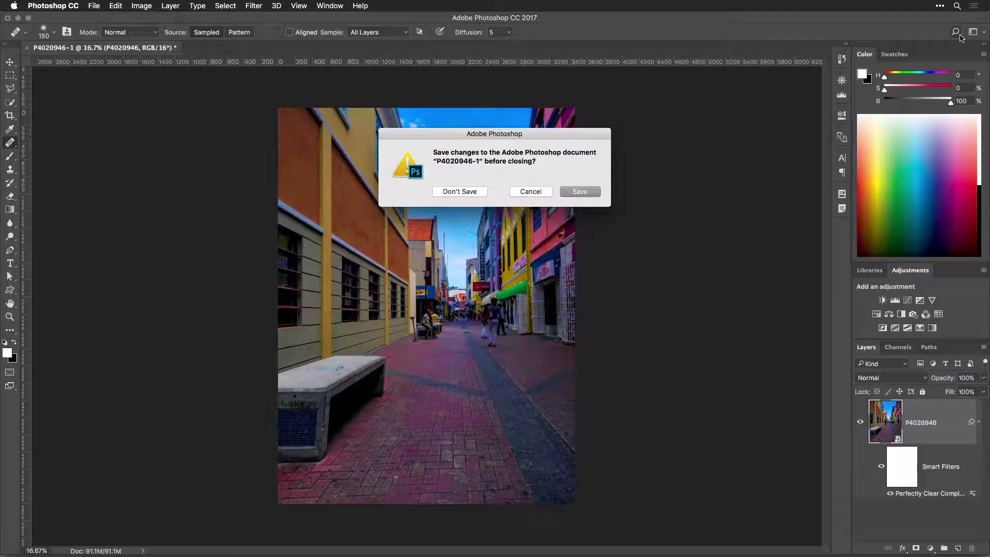
{"action": "key", "text": "Return"}
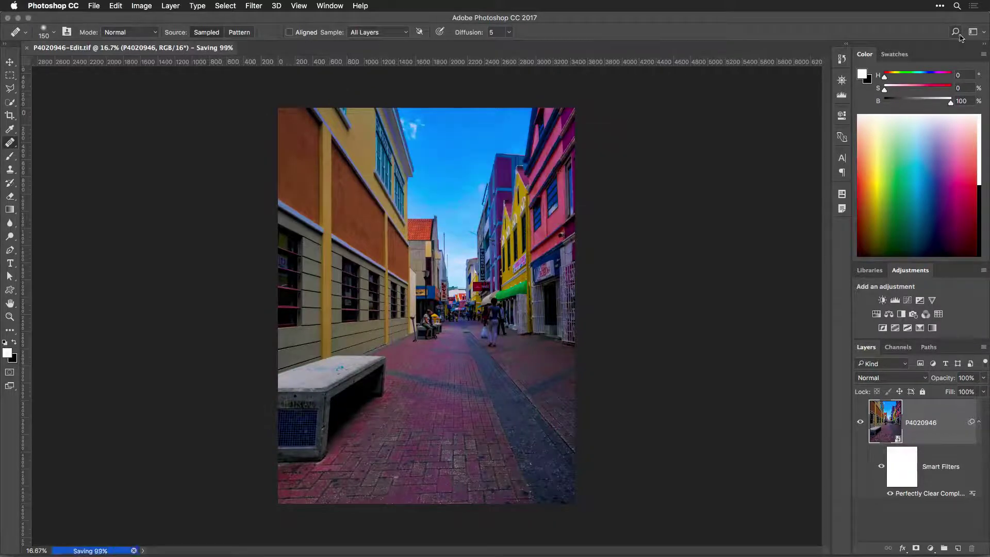
{"action": "key", "text": "super+Tab"}
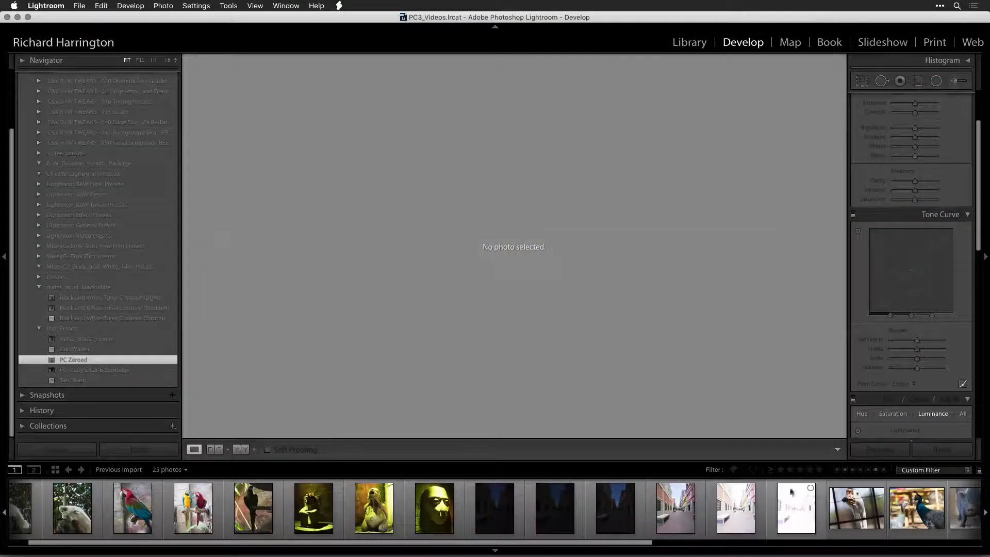
{"action": "scroll", "coordinate": [789, 507], "scroll_direction": "down", "scroll_amount": 10}
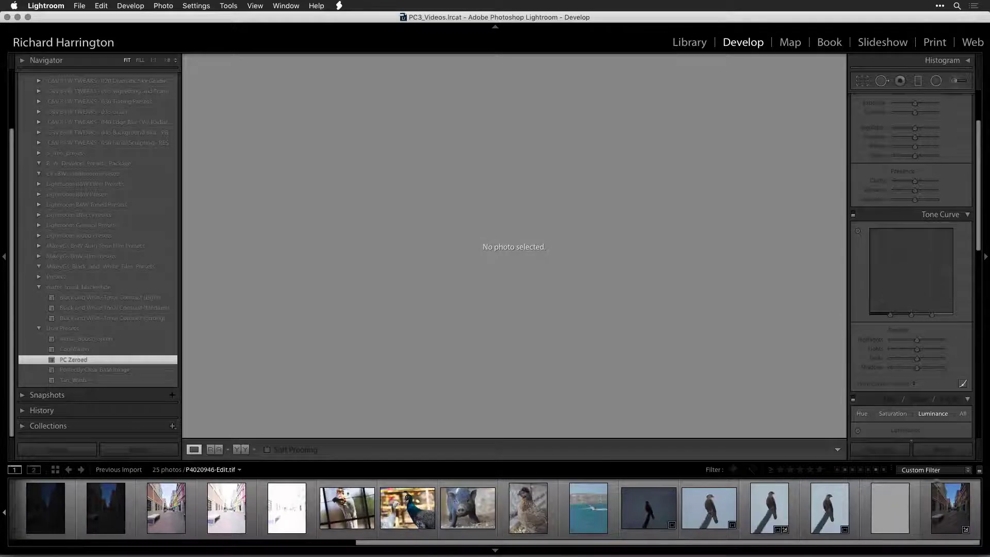
- Select P4020946-Edit.tif and P4020946.ORF in the filmstrip and compare them side by side
{"action": "left_click", "coordinate": [951, 501]}
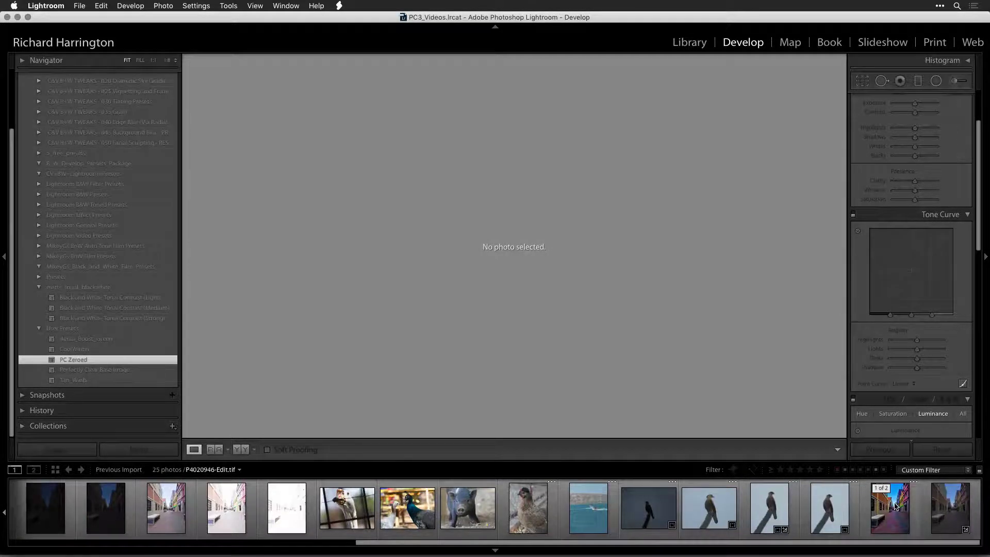
{"action": "left_click", "coordinate": [895, 506], "text": "super"}
{"action": "key", "text": "c"}
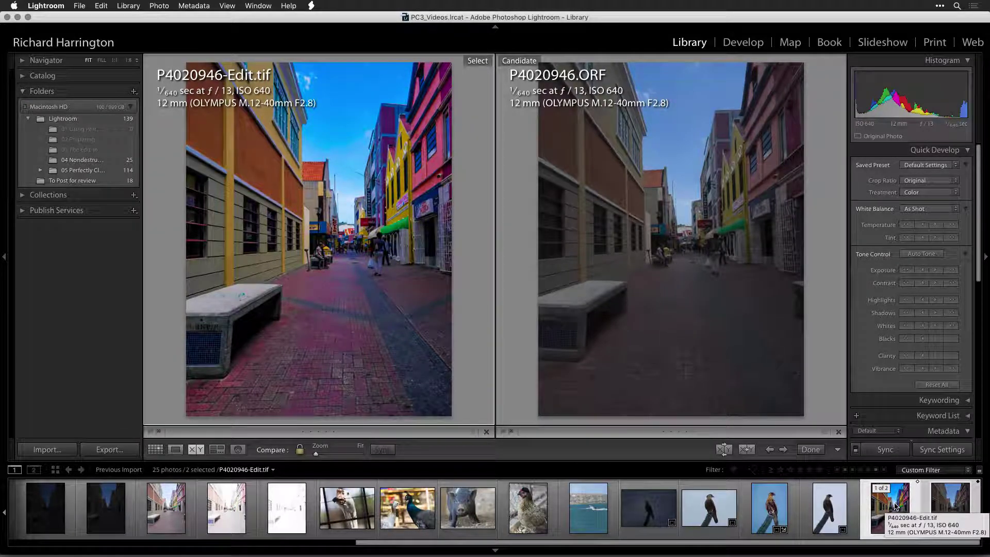
{"action": "left_click", "coordinate": [46, 6]}
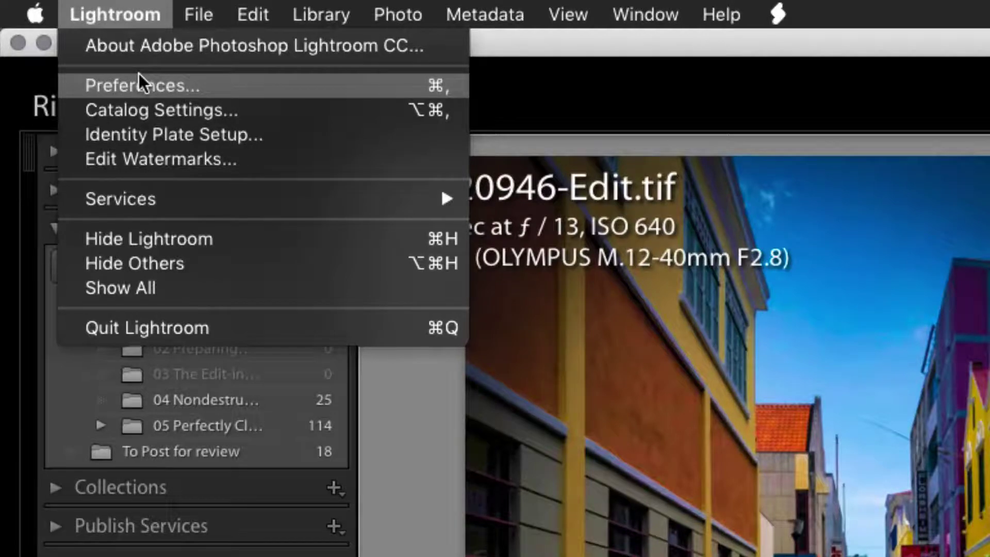
{"action": "left_click", "coordinate": [138, 75]}
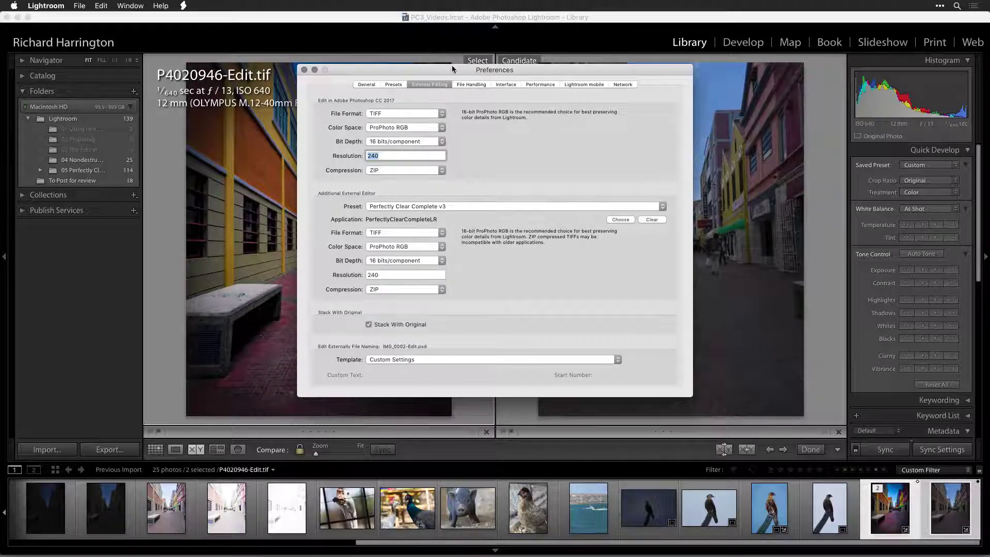
{"action": "left_click", "coordinate": [443, 83]}
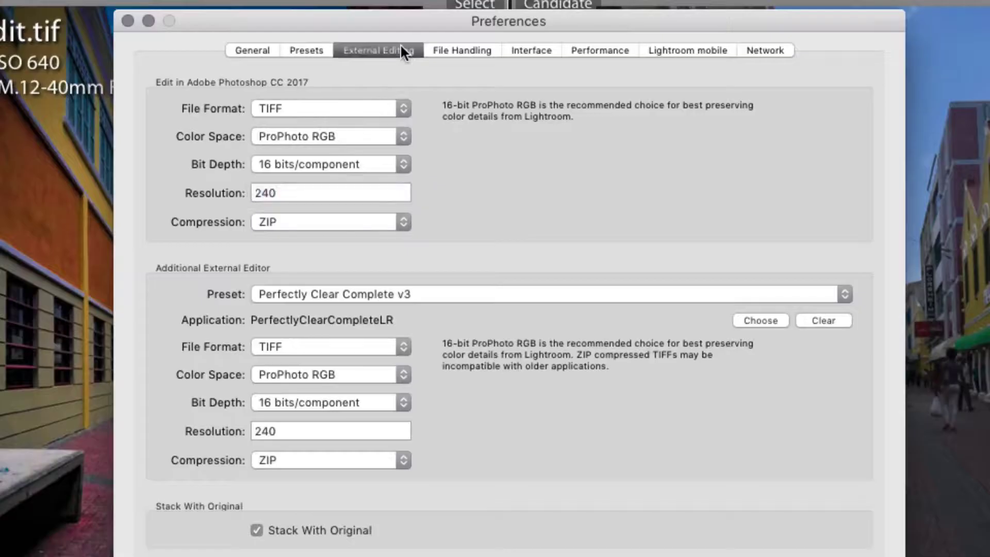
{"action": "left_click", "coordinate": [369, 107]}
{"action": "left_click", "coordinate": [368, 103]}
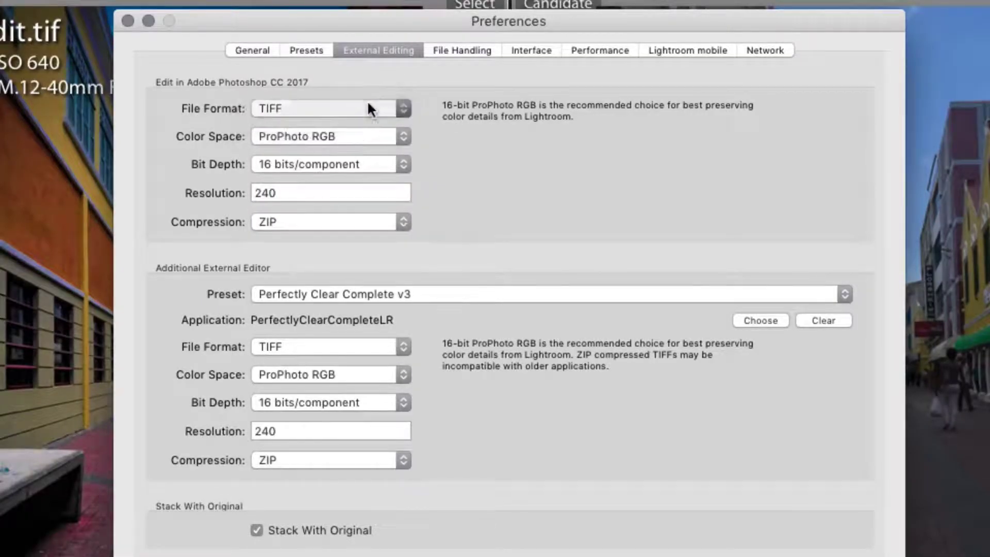
{"action": "left_click", "coordinate": [363, 128]}
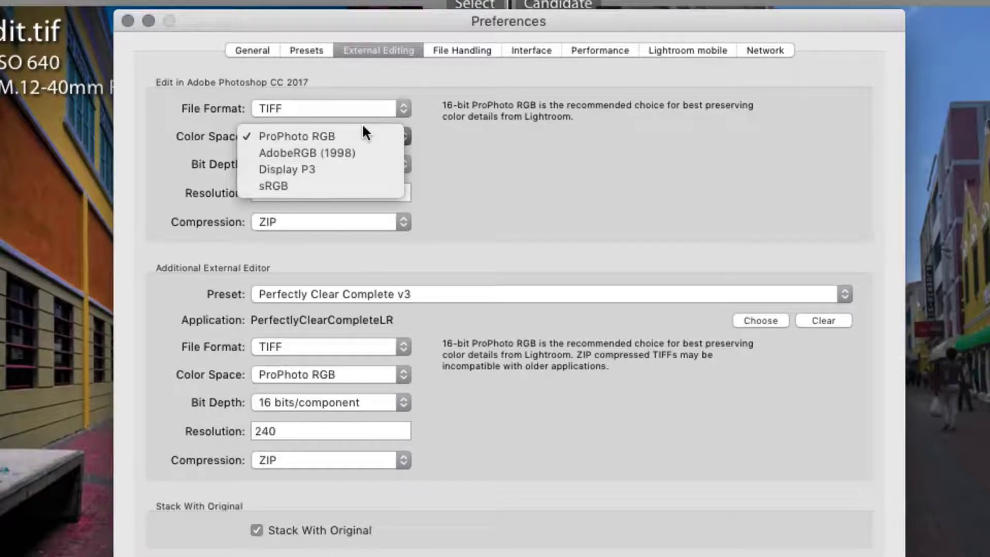
{"action": "left_click", "coordinate": [363, 128]}
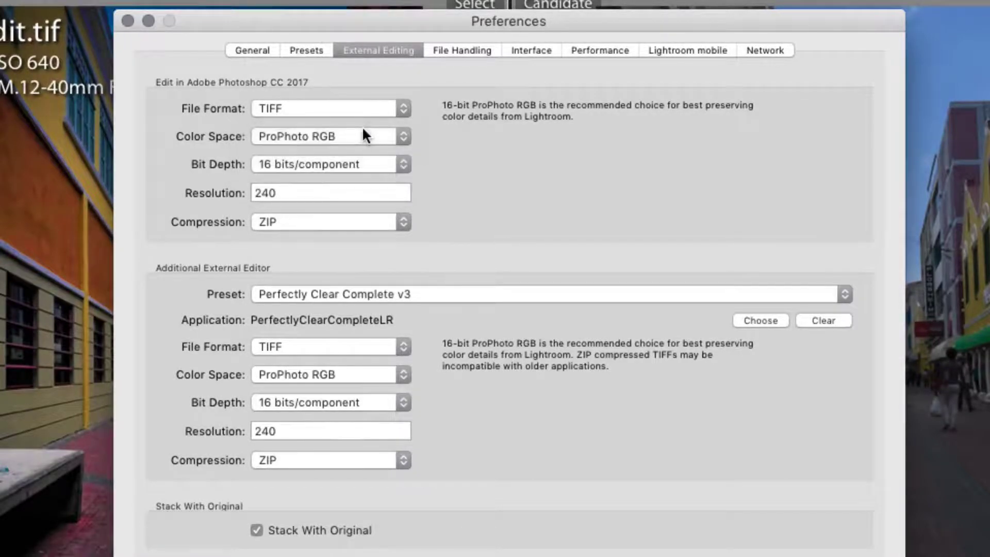
{"action": "left_click", "coordinate": [357, 163]}
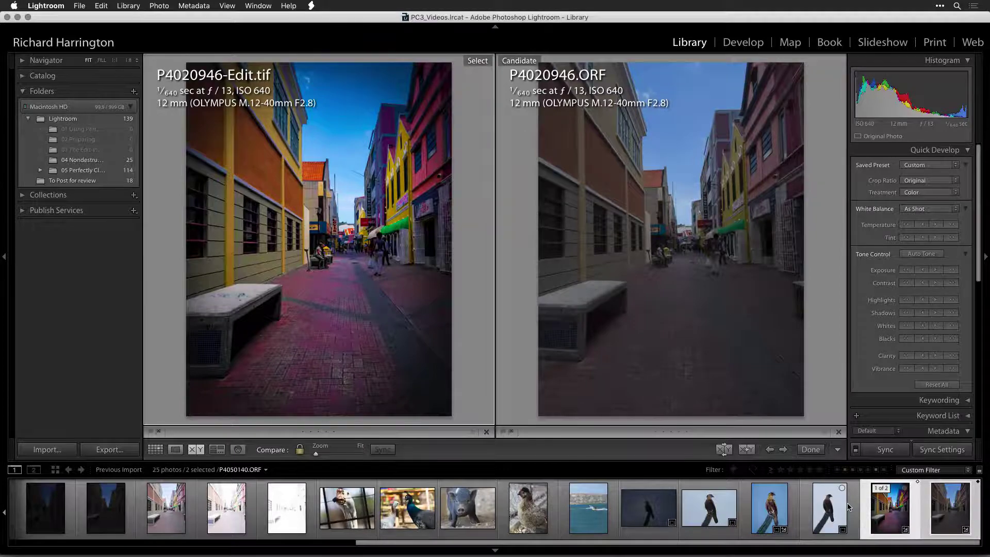
- Send P4020946-Edit.tif to Photoshop CC 2017 with Edit In, choosing Edit Original
{"action": "double_click", "coordinate": [863, 507]}
{"action": "right_click", "coordinate": [863, 508]}
{"action": "mouse_move", "coordinate": [895, 496]}
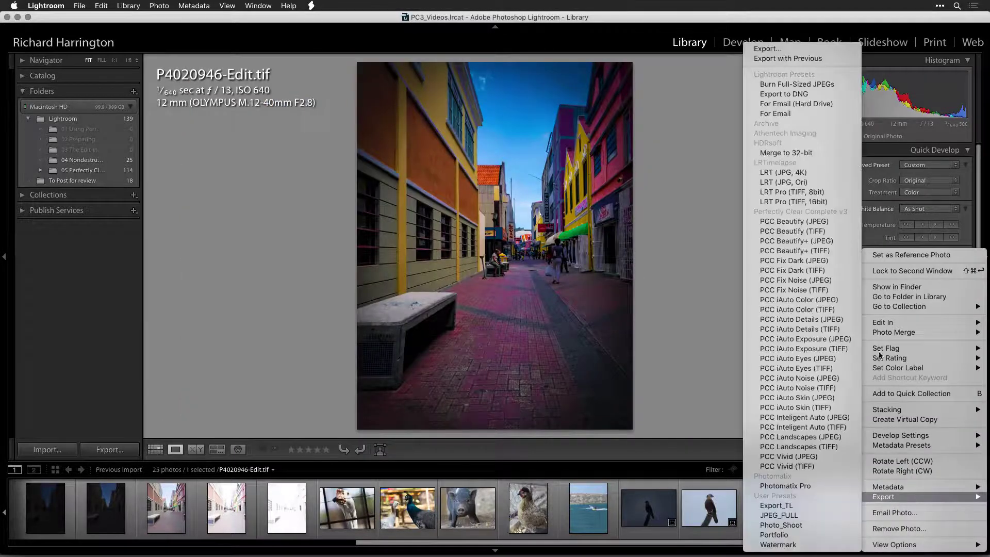
{"action": "mouse_move", "coordinate": [877, 324]}
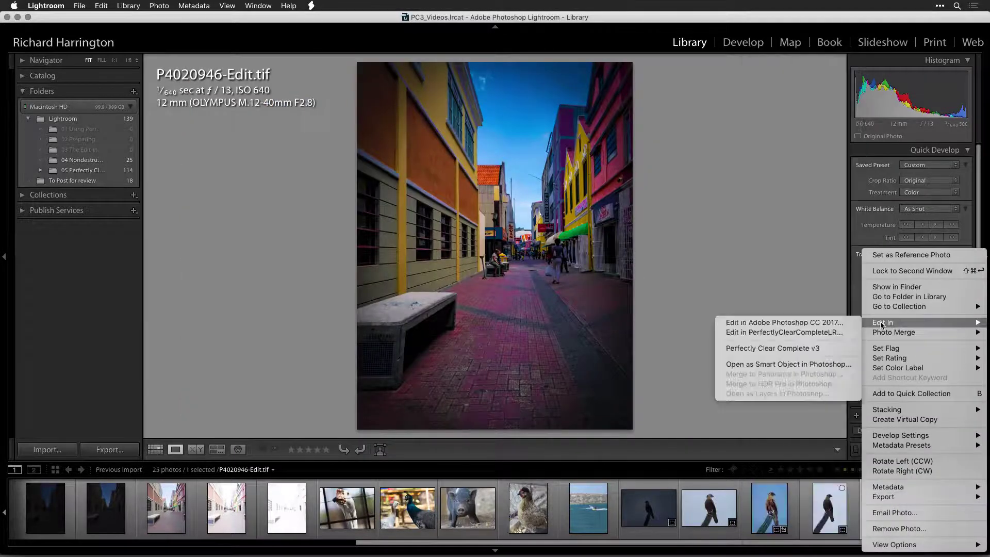
{"action": "left_click", "coordinate": [841, 323]}
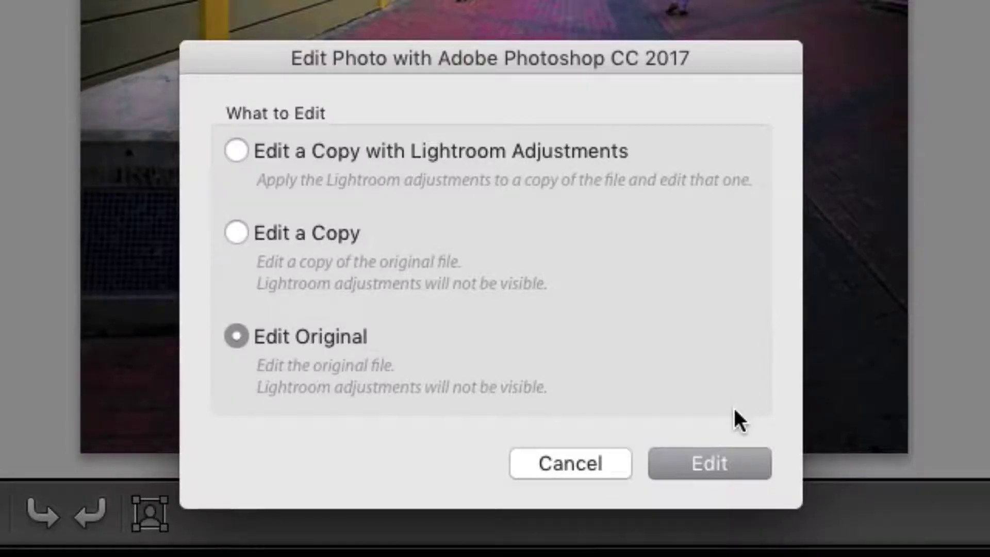
{"action": "left_click", "coordinate": [716, 454]}
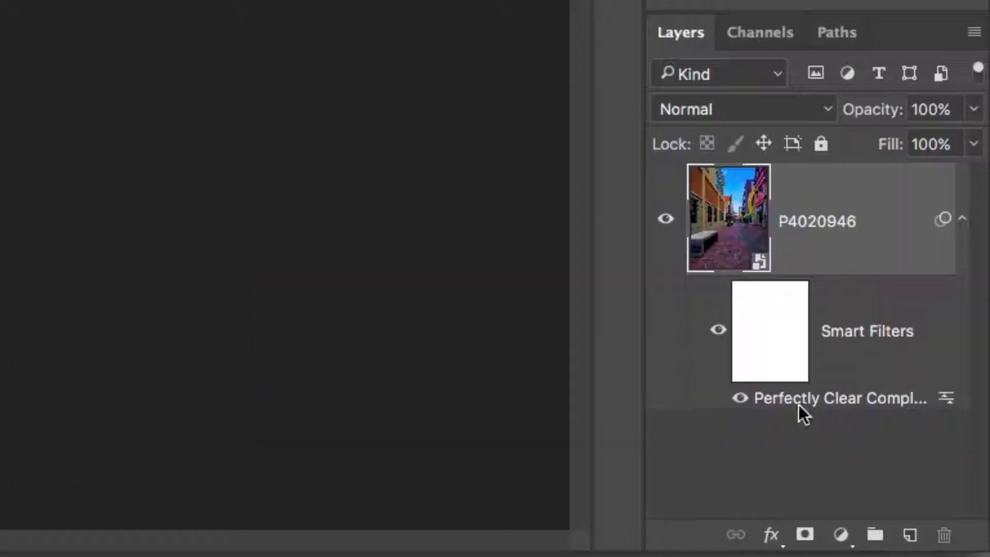
- Adjust and reapply the Perfectly Clear smart filter, then close and save P4020946-Edit.tif
{"action": "double_click", "coordinate": [798, 402]}
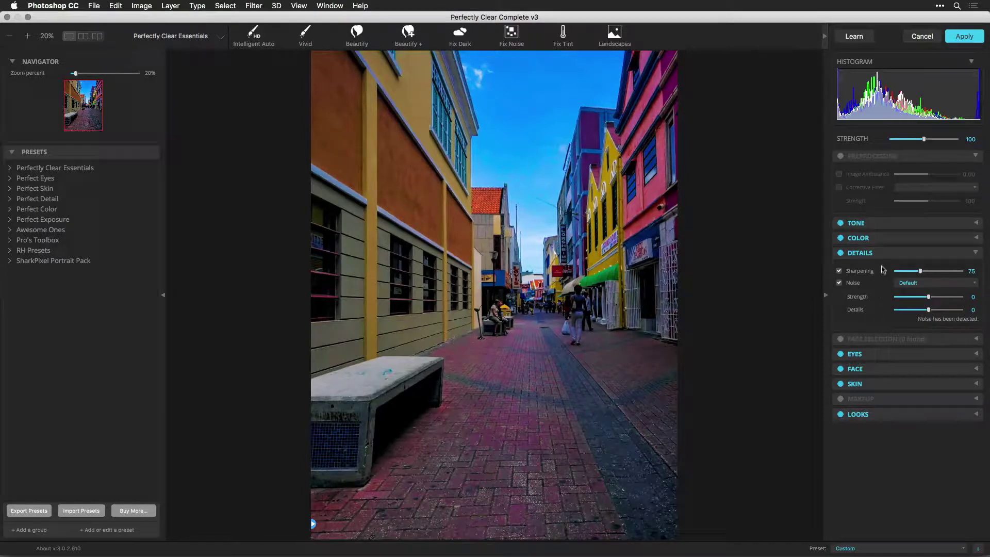
{"action": "key", "text": "Return"}
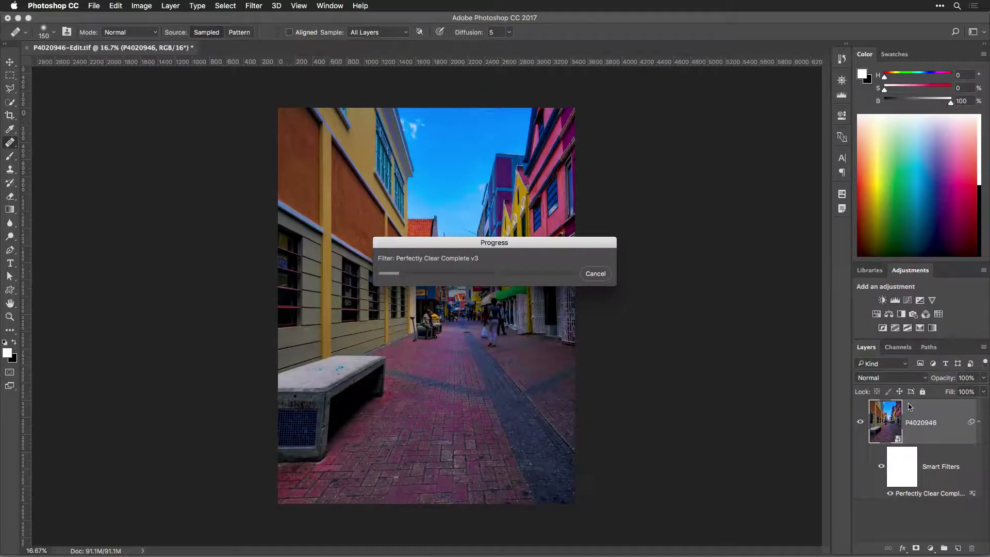
{"action": "key", "text": "super+w"}
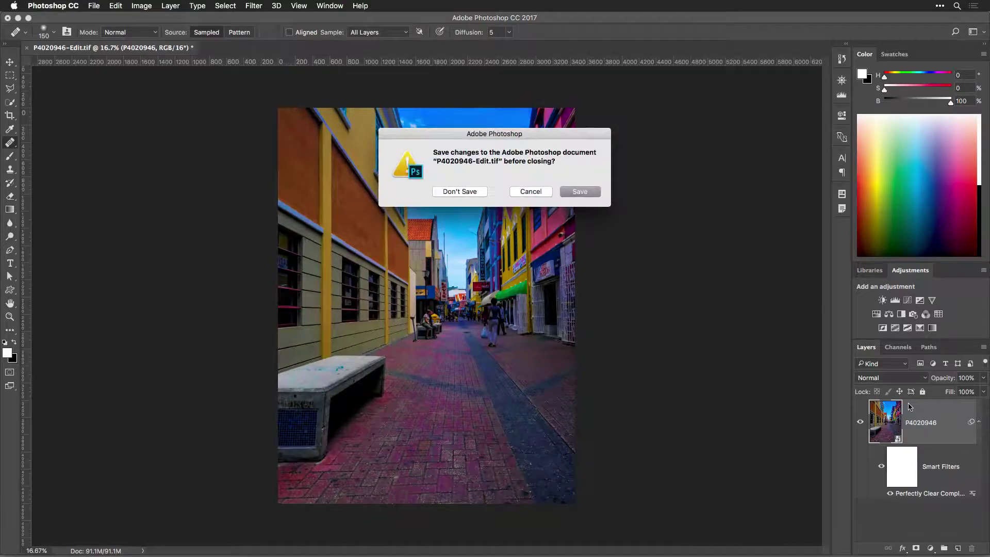
{"action": "key", "text": "Return"}
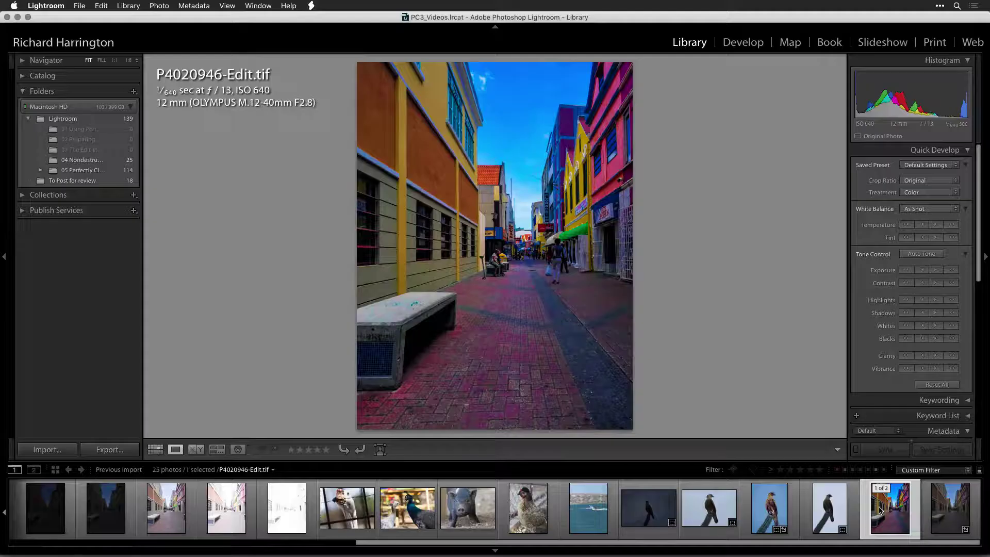
- Compare the edit against the original ORF and nudge Quick Develop Clarity up, then back one step
{"action": "left_click", "coordinate": [879, 510]}
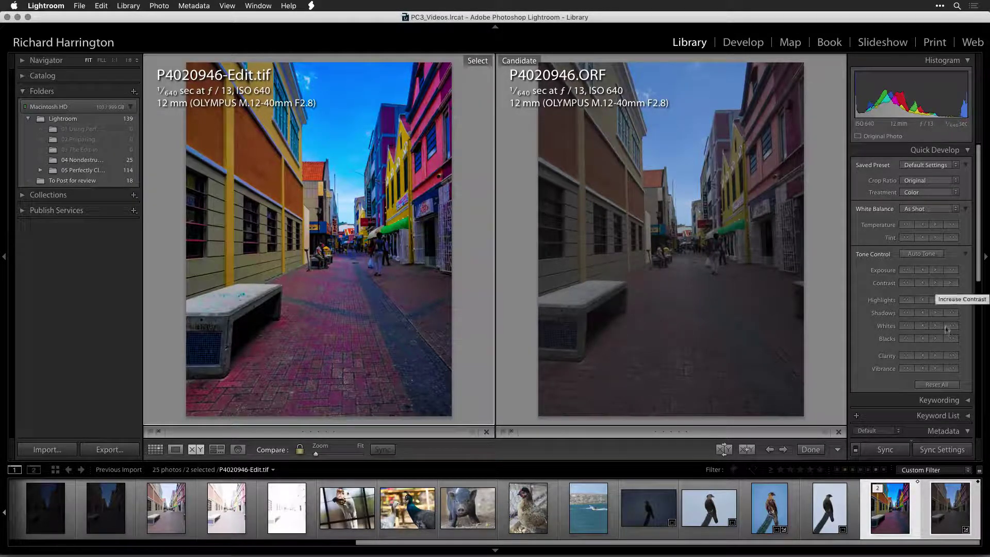
{"action": "left_click", "coordinate": [936, 355]}
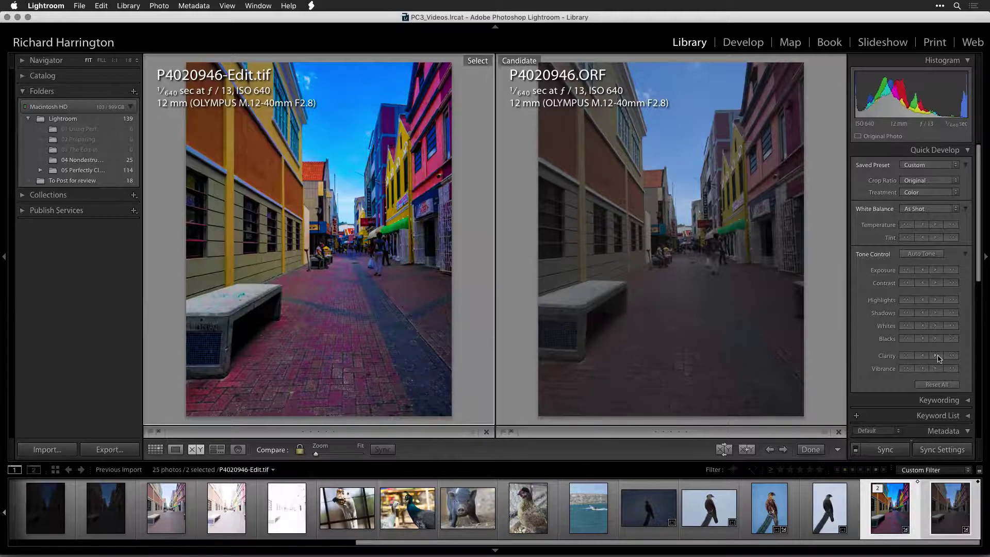
{"action": "left_click", "coordinate": [922, 356]}
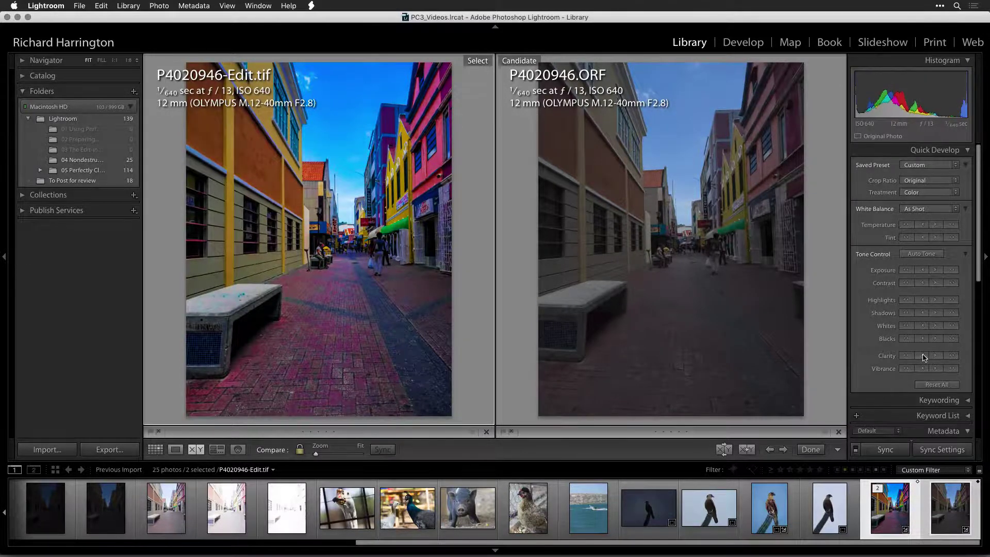
- Expand the Keywording panel and scroll down to the Metadata panel
{"action": "left_click", "coordinate": [966, 401]}
{"action": "scroll", "coordinate": [963, 215], "scroll_direction": "down", "scroll_amount": 5}
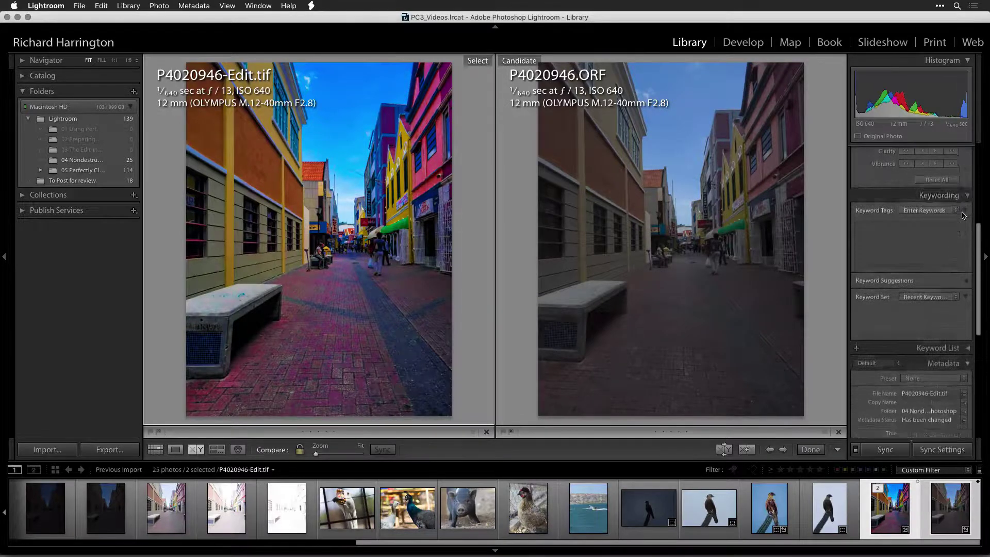
{"action": "scroll", "coordinate": [963, 214], "scroll_direction": "down", "scroll_amount": 4}
{"action": "scroll", "coordinate": [963, 215], "scroll_direction": "down", "scroll_amount": 2}
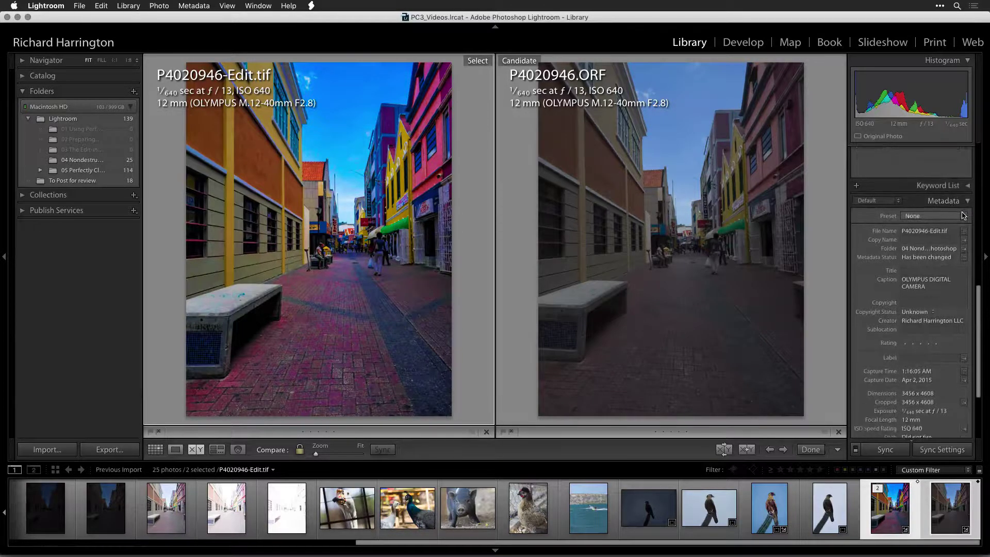
{"action": "scroll", "coordinate": [963, 215], "scroll_direction": "down", "scroll_amount": 3}
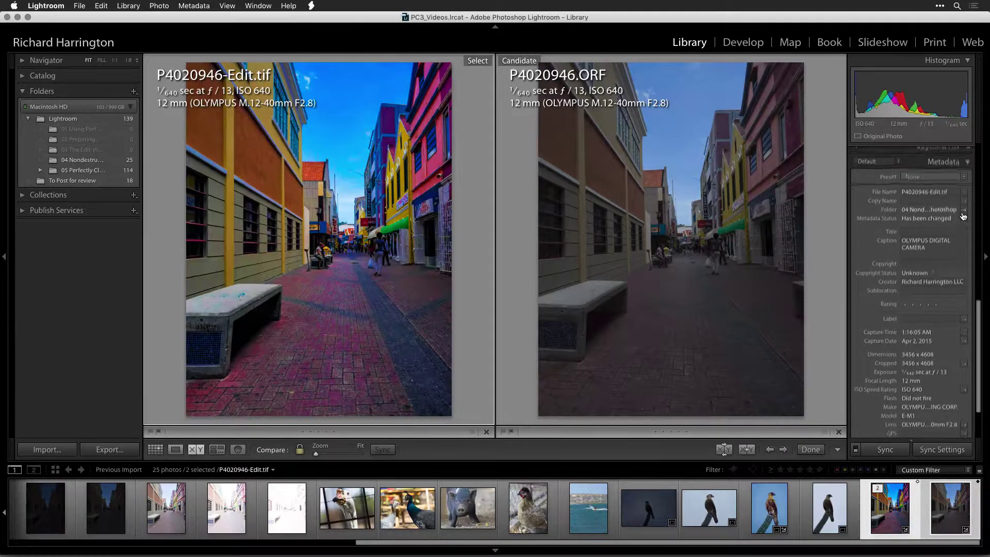
{"action": "scroll", "coordinate": [963, 215], "scroll_direction": "down", "scroll_amount": 1}
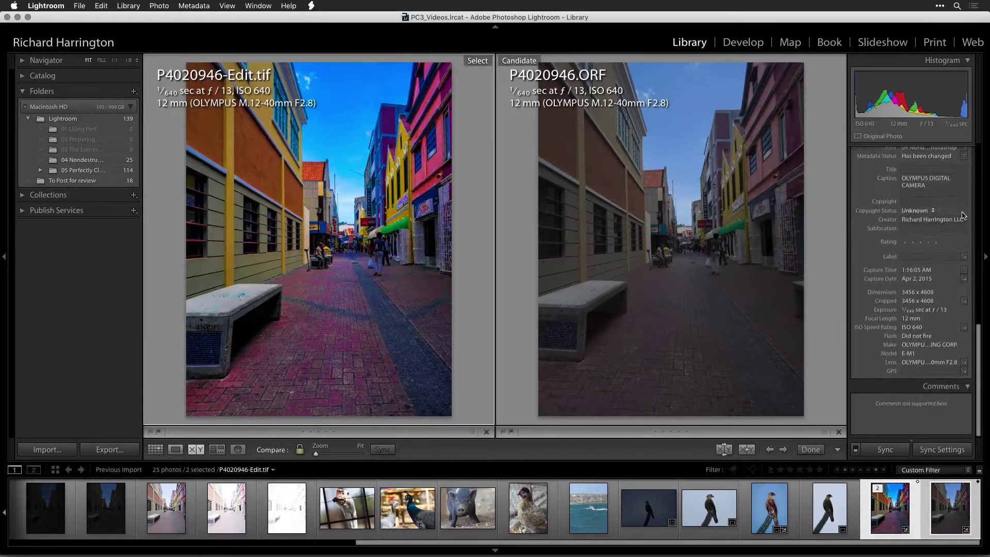